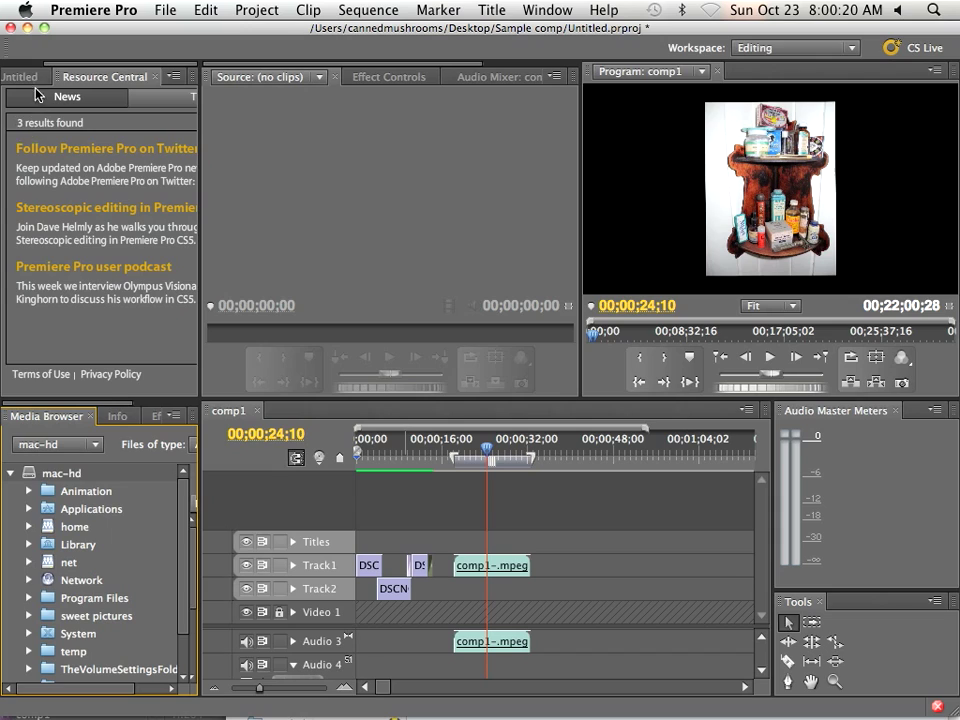
Step: Create a new default still title named "video still 1" with the default 1920 x 1080 video settings
click(28, 77)
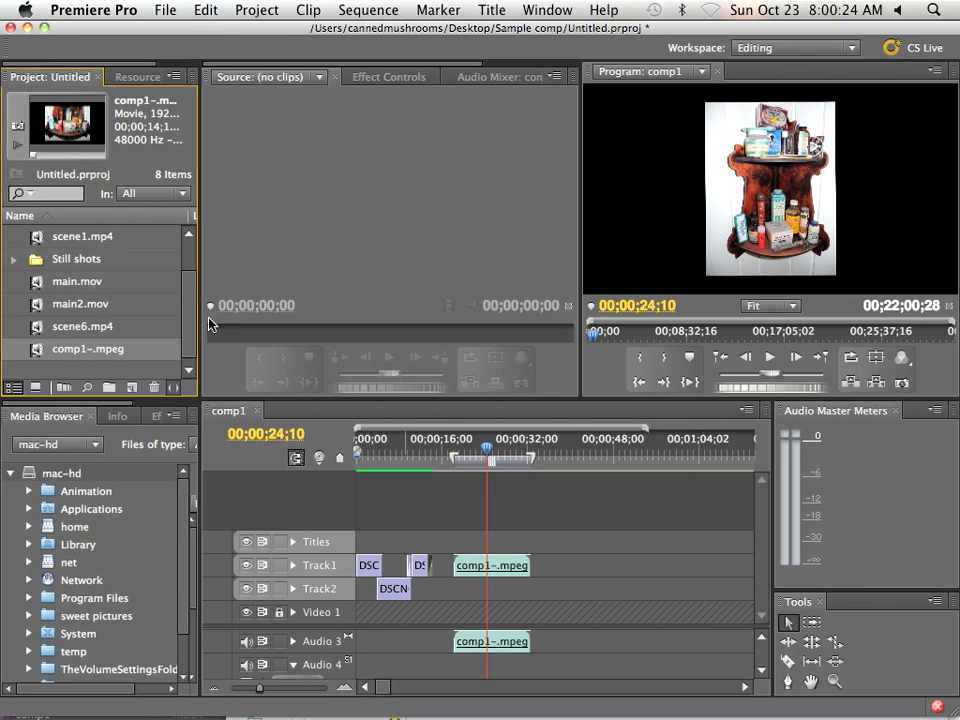
click(490, 12)
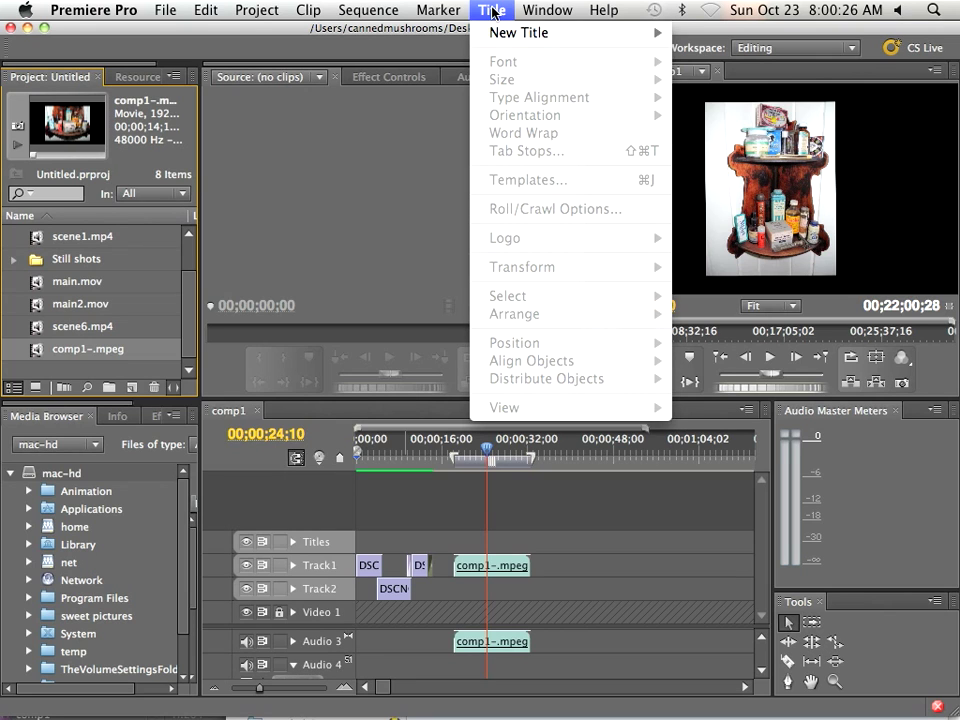
mouse_move(640, 32)
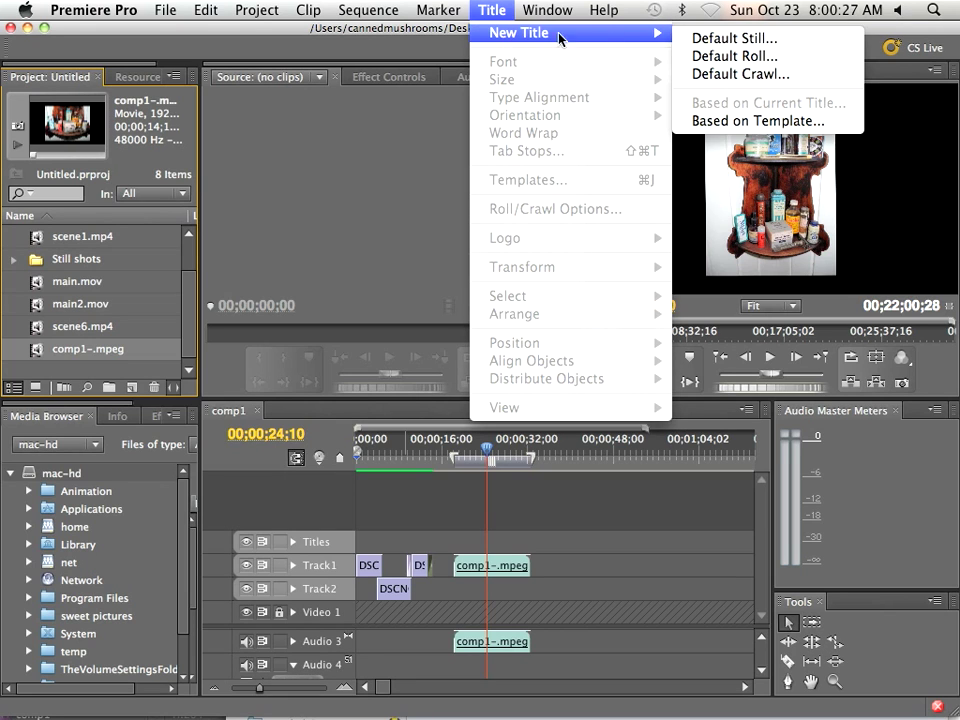
click(729, 40)
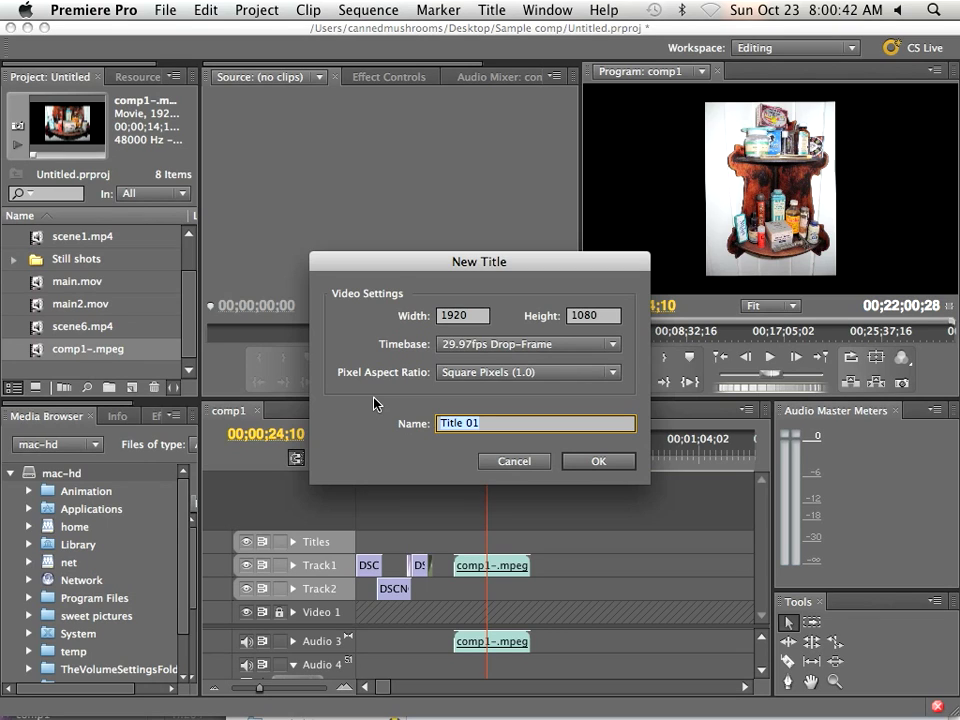
text(V)
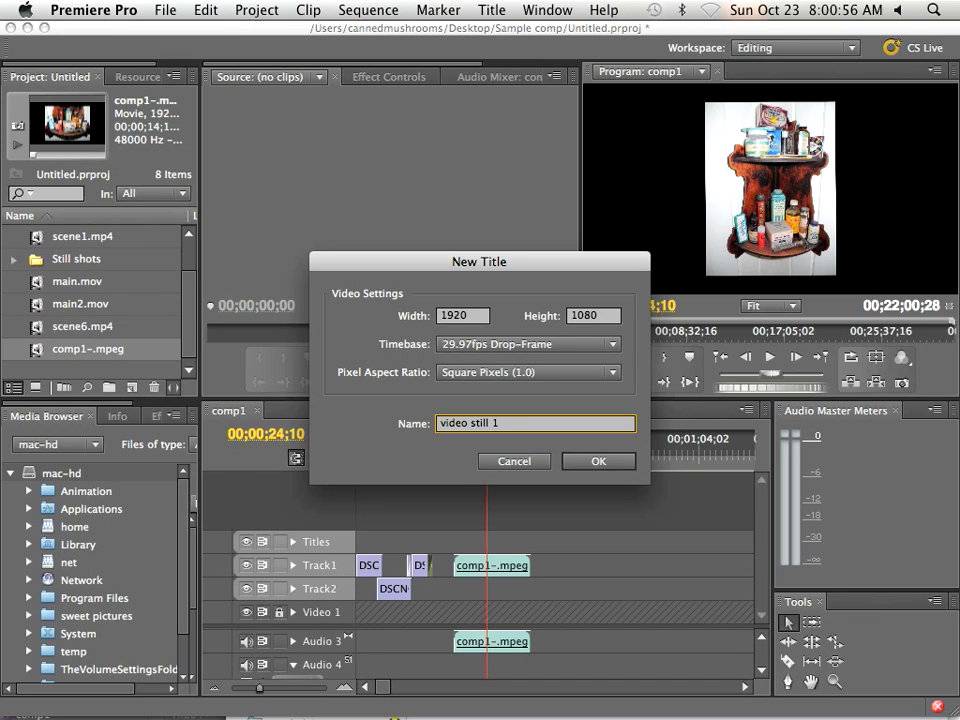
key(Return)
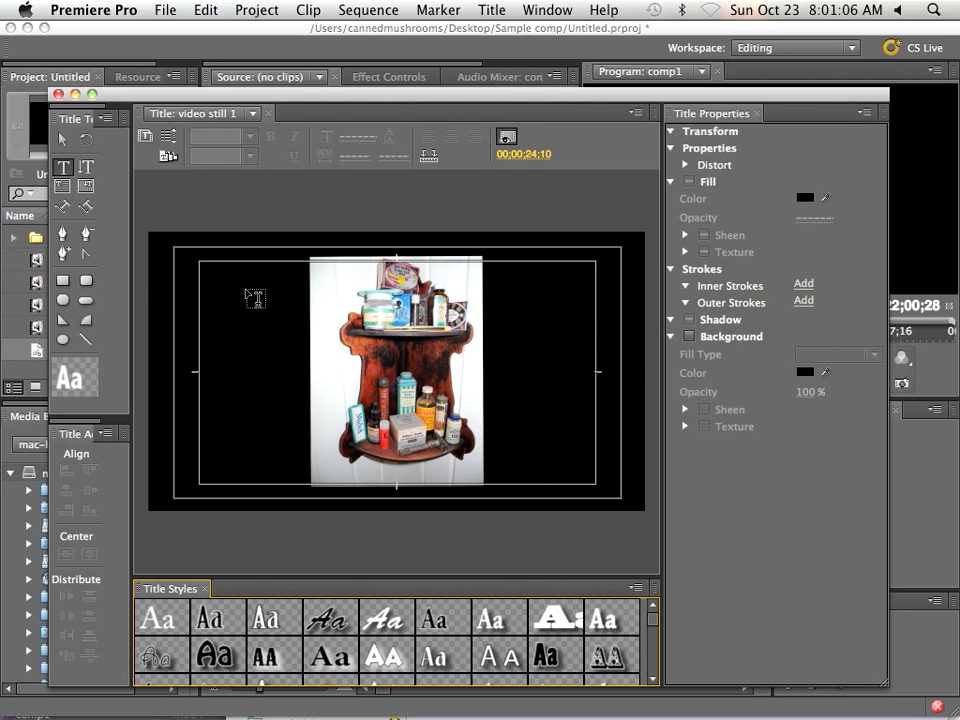
Step: Draw a text area about 1277 x 491 across the upper middle of the title frame and enter "I can type here"
drag(246, 290, 576, 416)
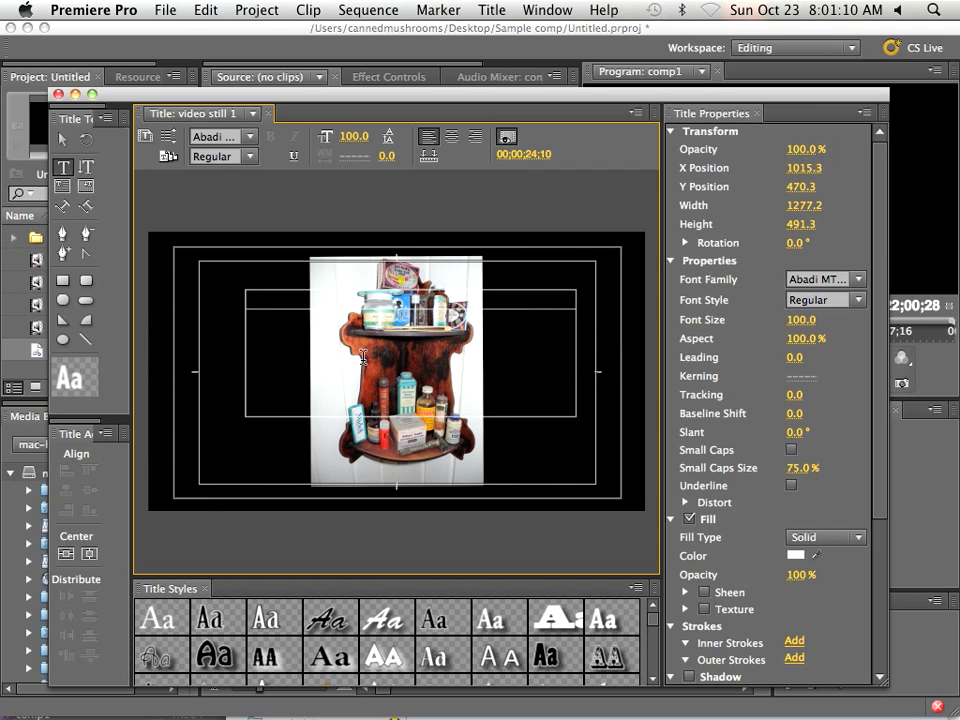
text(I)
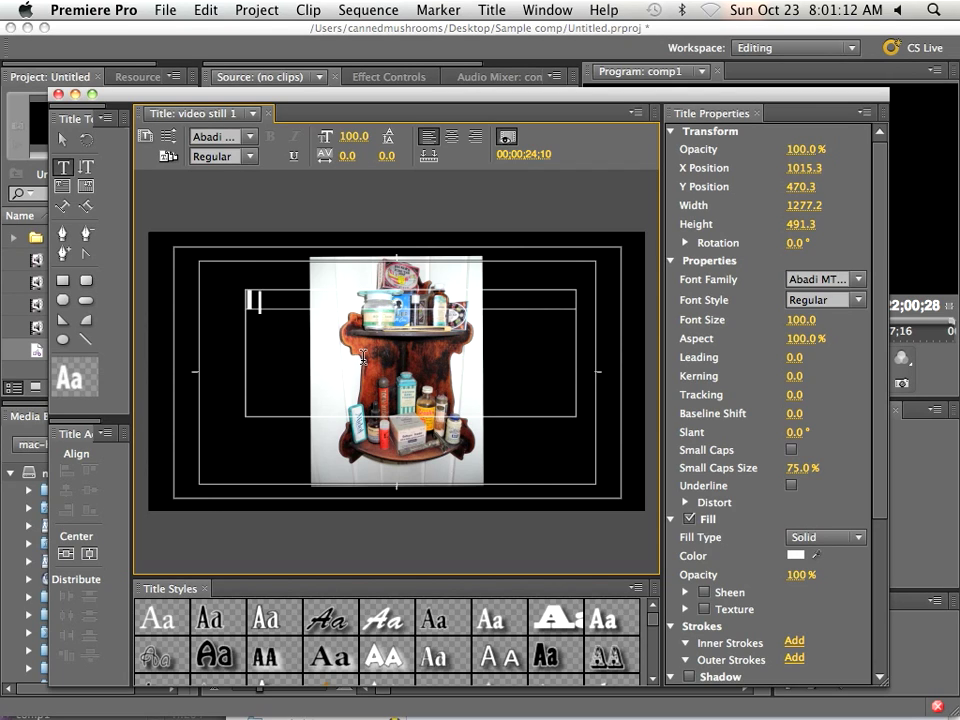
text( can t)
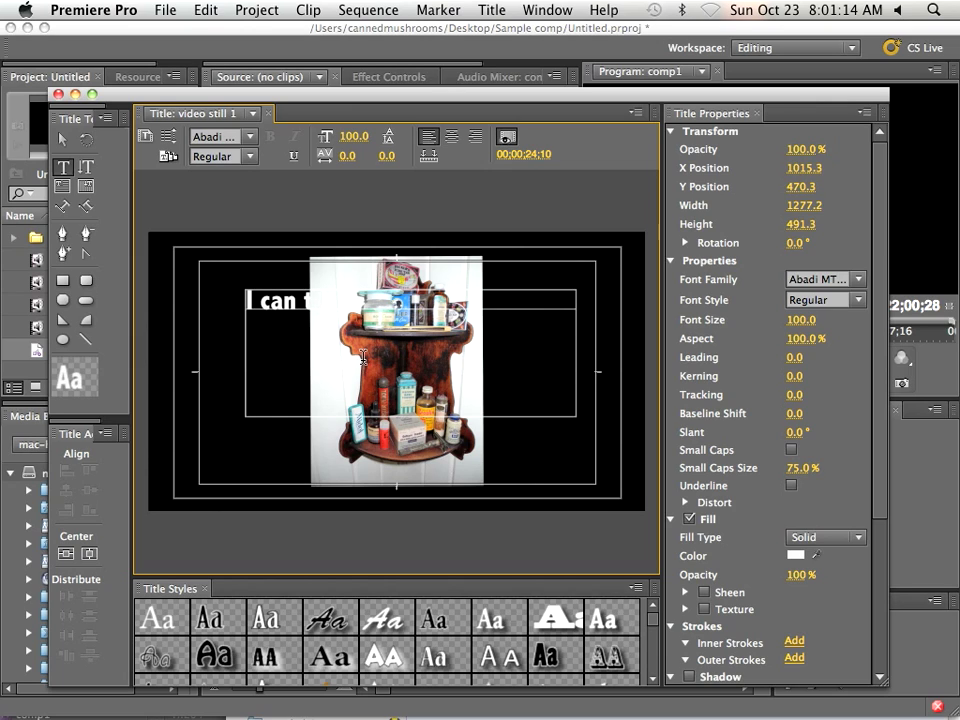
text(ype here)
Step: Move the text box down and left within the safe margins, to about X 888.5, Y 727.6
drag(452, 305, 242, 291)
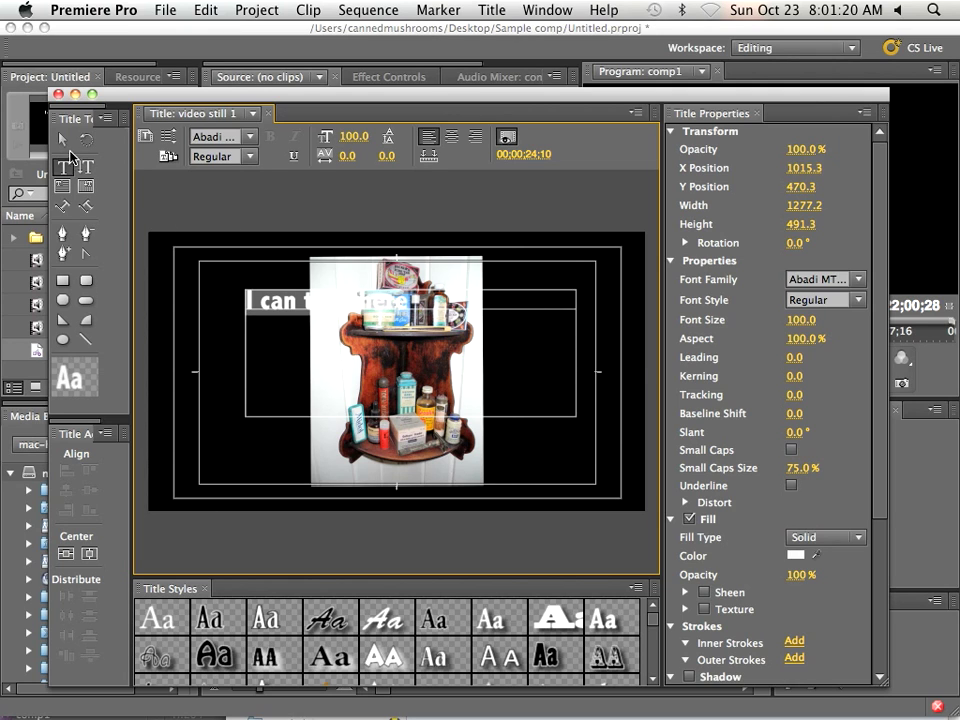
click(63, 140)
drag(313, 326, 265, 381)
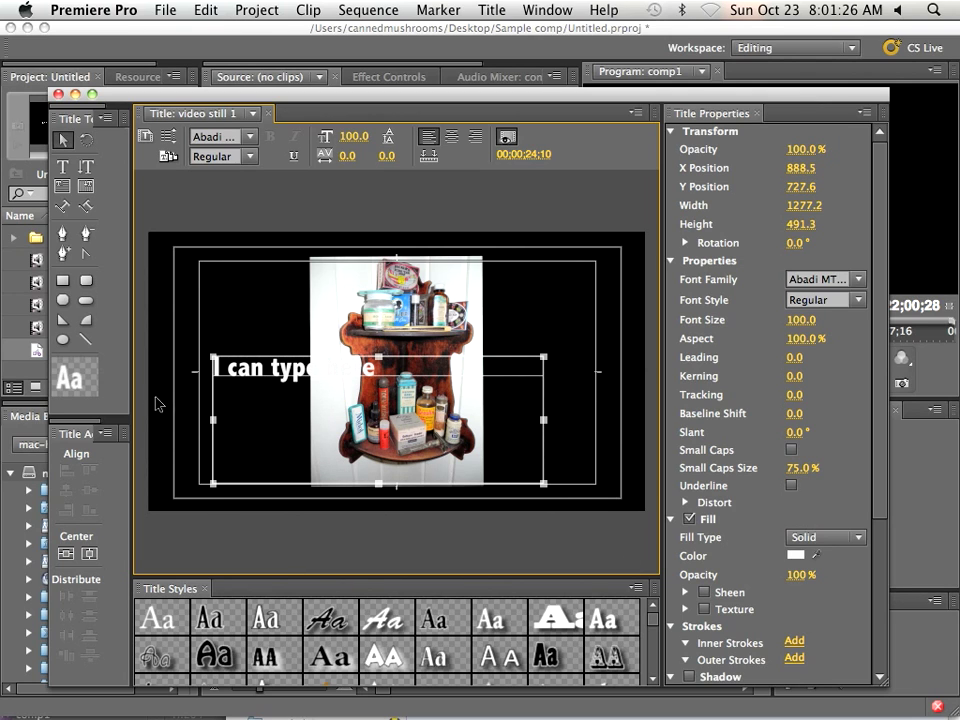
click(62, 141)
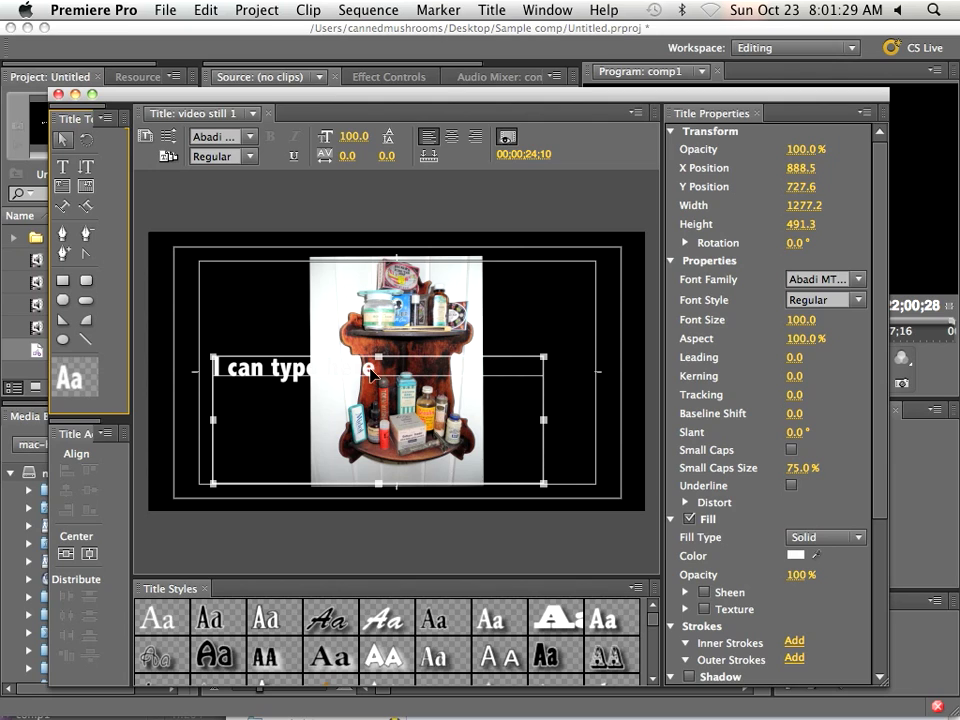
Step: Select the whole text line and set its fill color to yellow-green D4E63B
click(62, 168)
drag(373, 367, 200, 368)
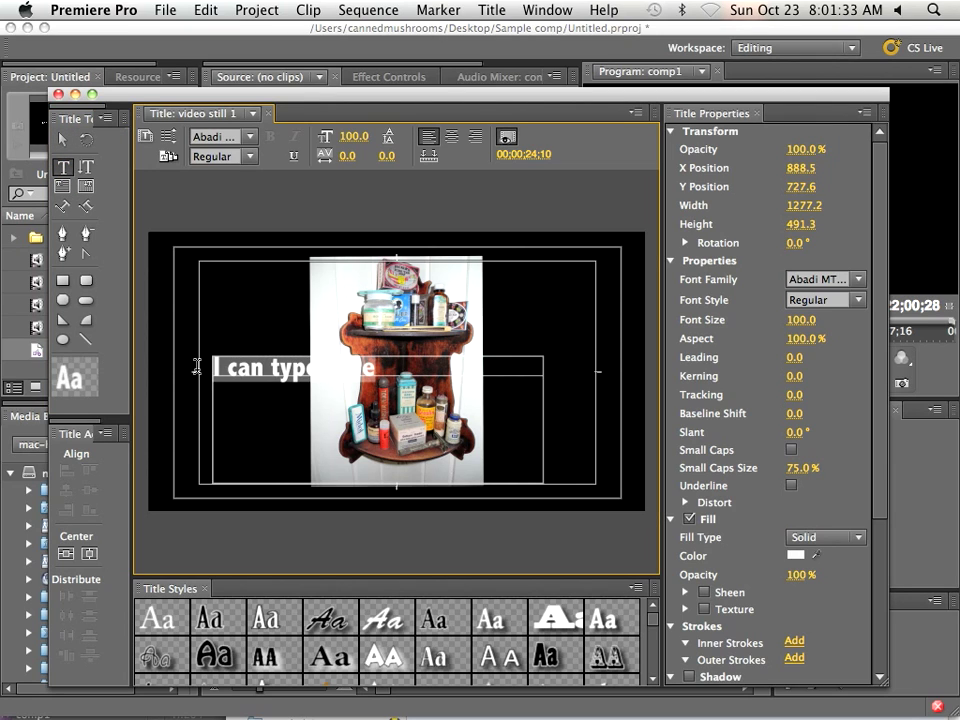
click(795, 555)
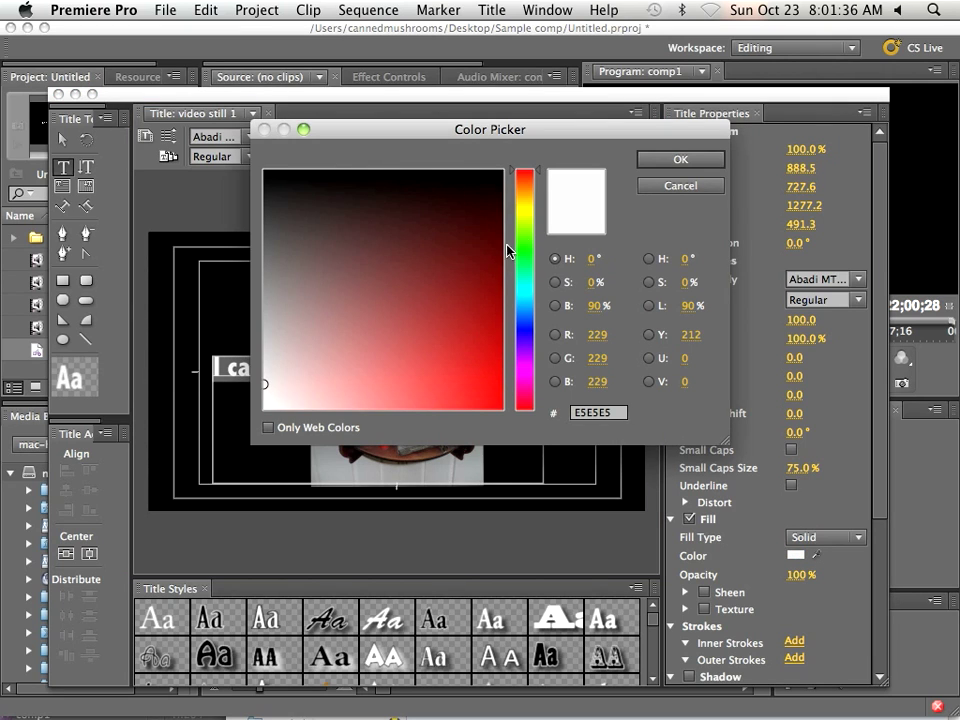
drag(515, 245, 520, 214)
drag(448, 384, 441, 385)
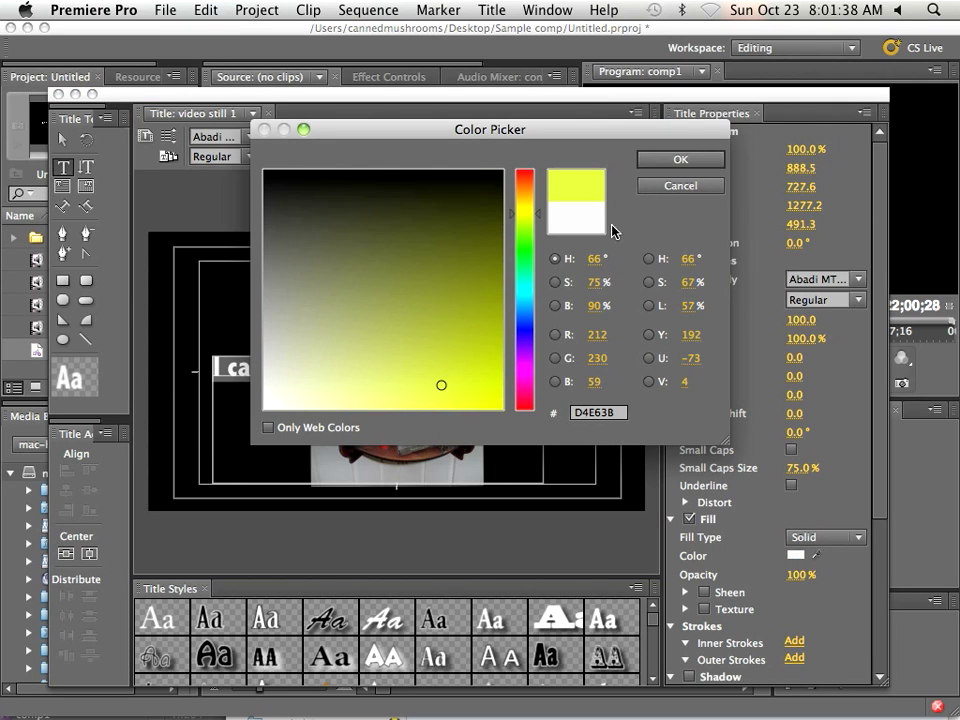
click(679, 160)
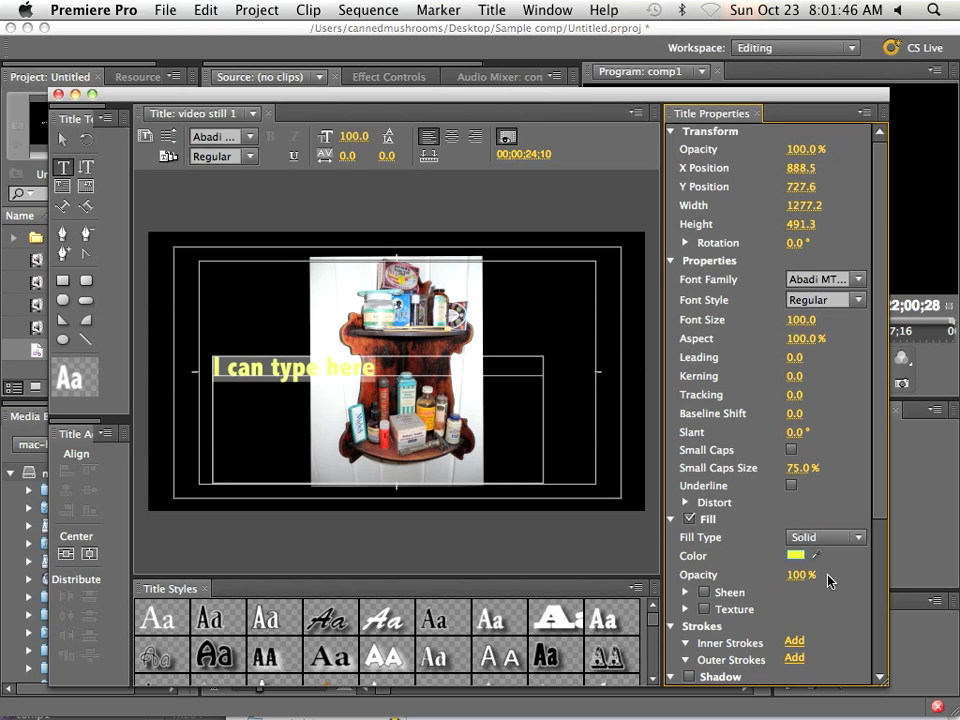
Step: Add an outer edge stroke to the text and set its size to 36
scroll(821, 580, down, 3)
scroll(800, 582, down, 10)
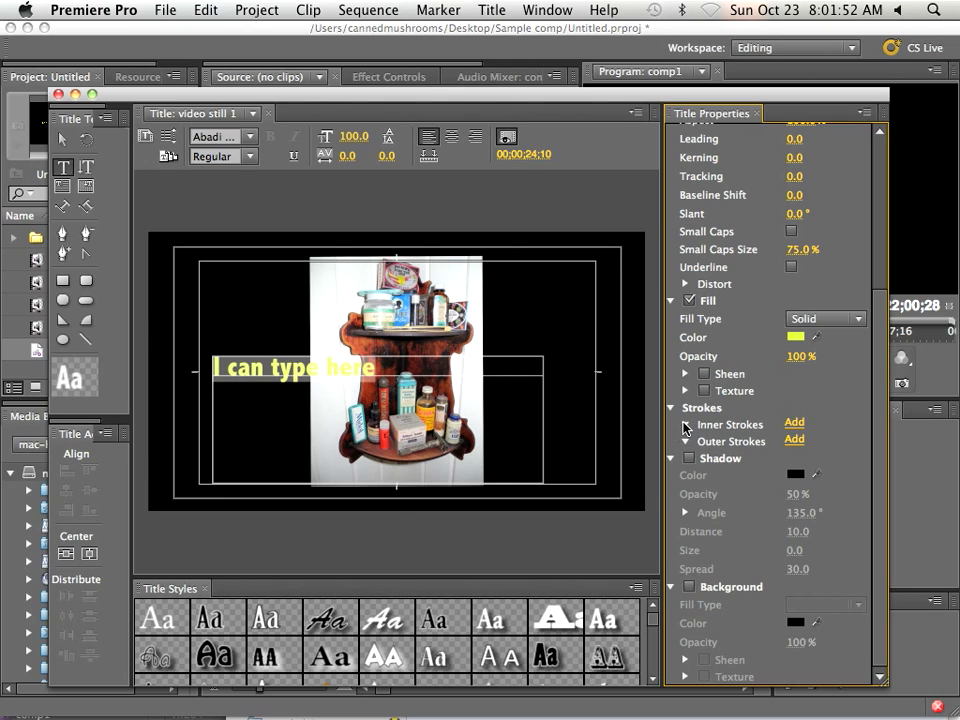
click(794, 441)
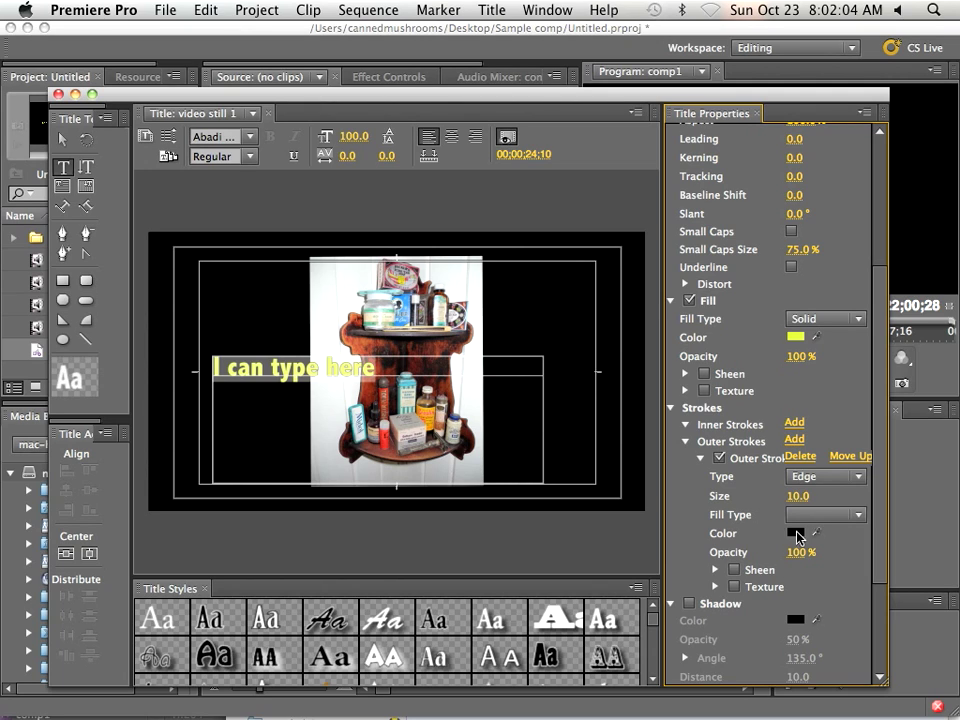
drag(797, 496, 818, 496)
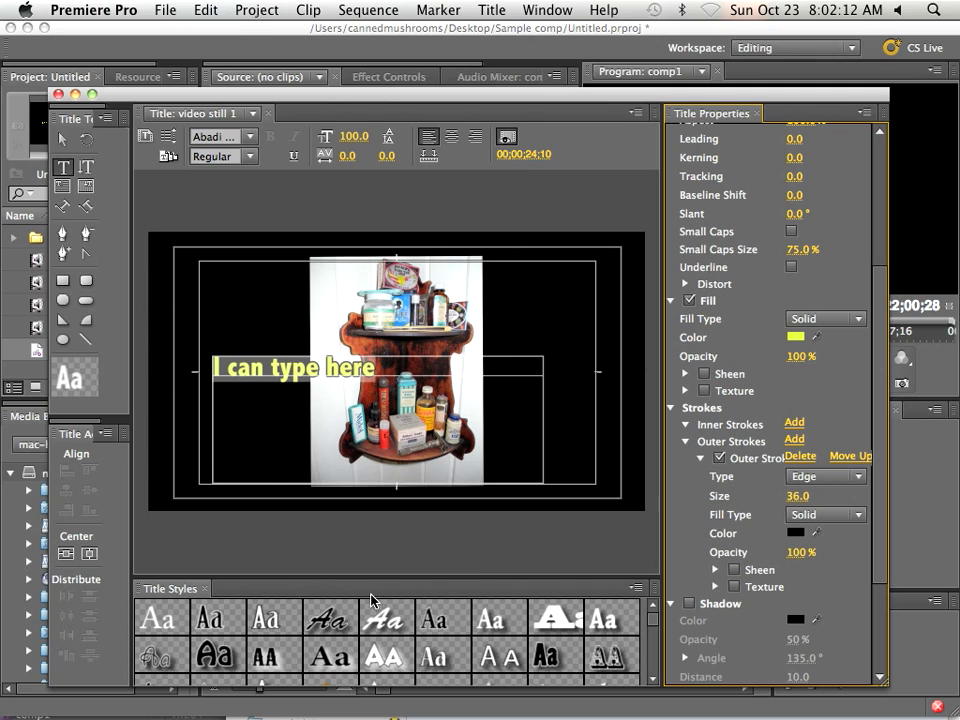
Step: Try out a series of preset title styles on the text, ending with the white bold serif style
click(230, 645)
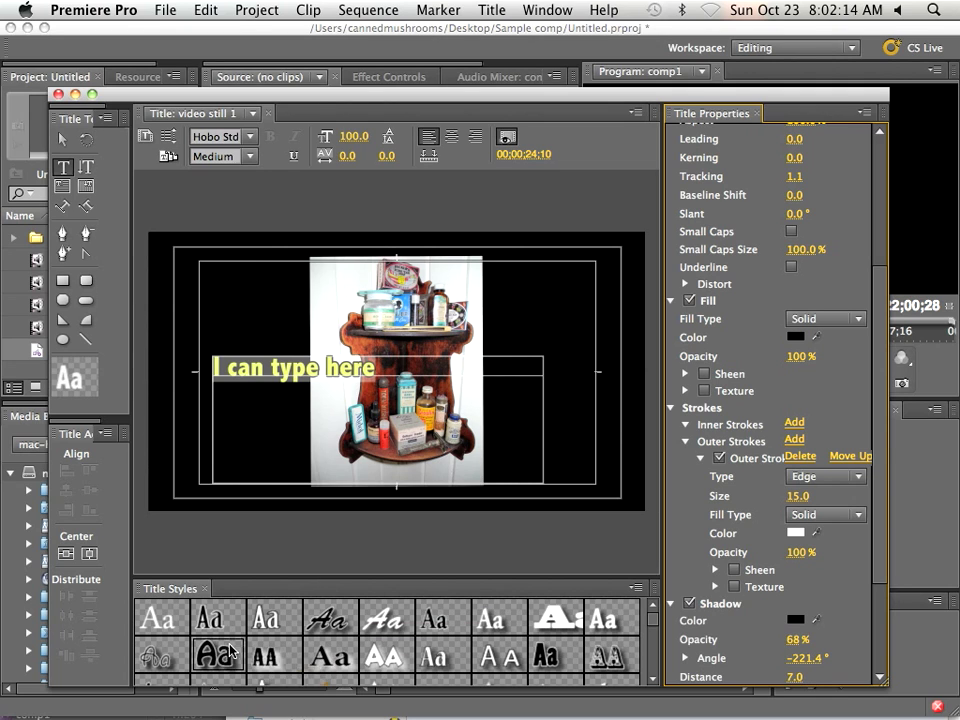
click(330, 656)
click(384, 656)
click(482, 655)
click(545, 655)
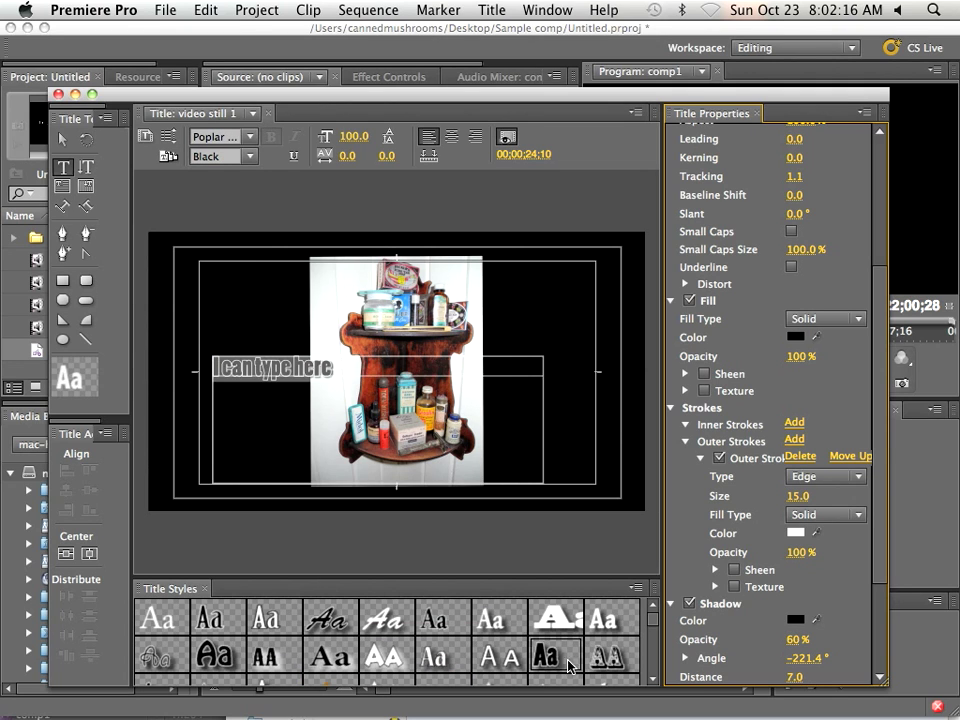
click(605, 655)
click(597, 630)
click(558, 617)
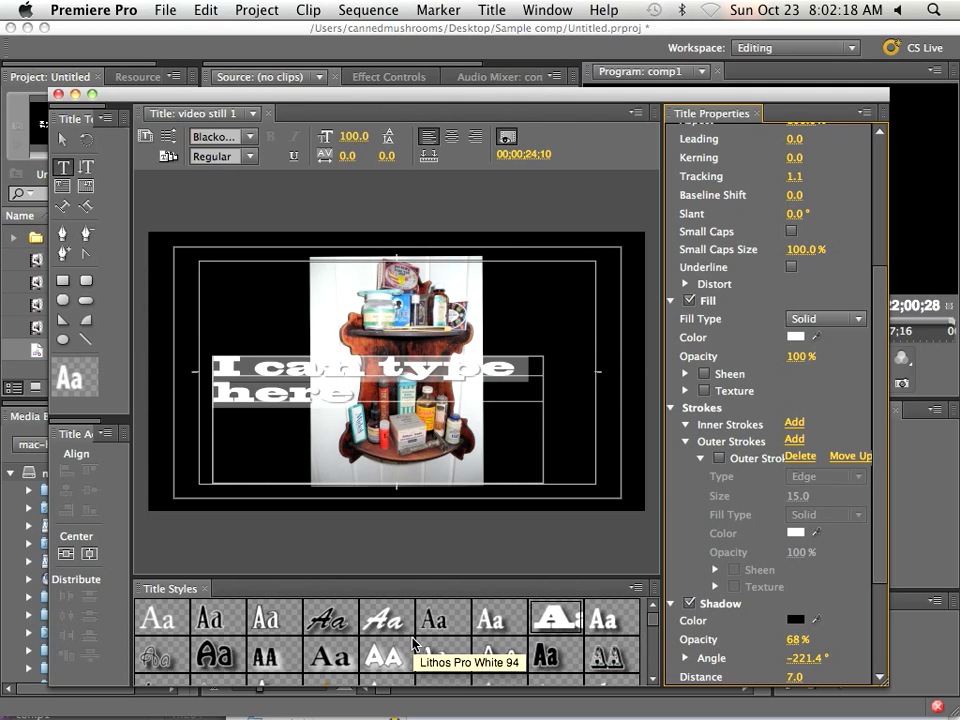
click(384, 656)
click(275, 656)
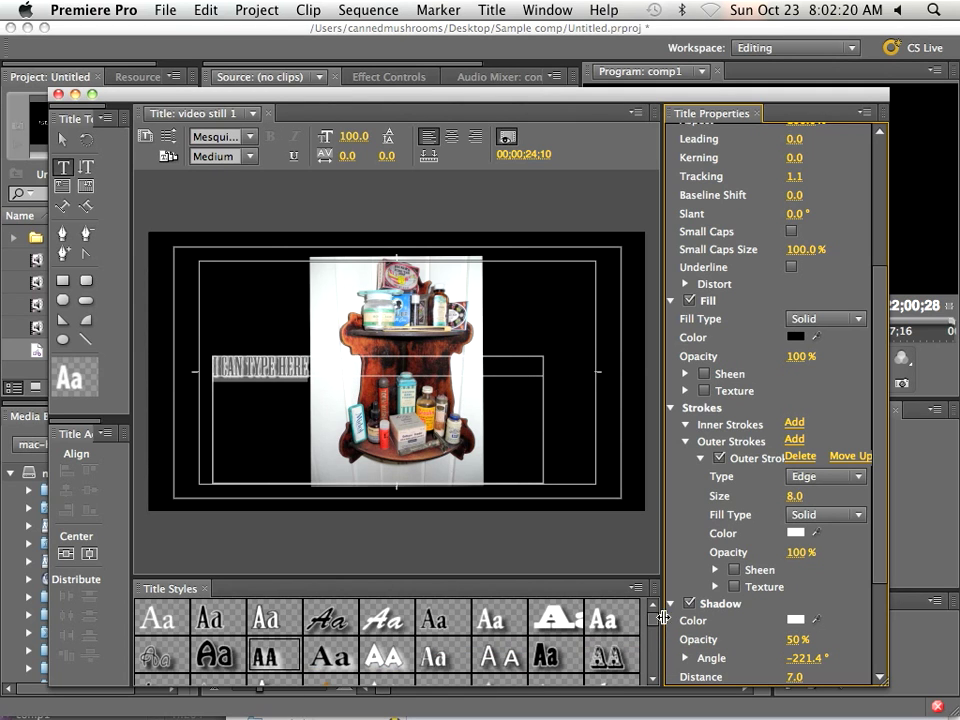
drag(652, 618, 653, 645)
click(505, 643)
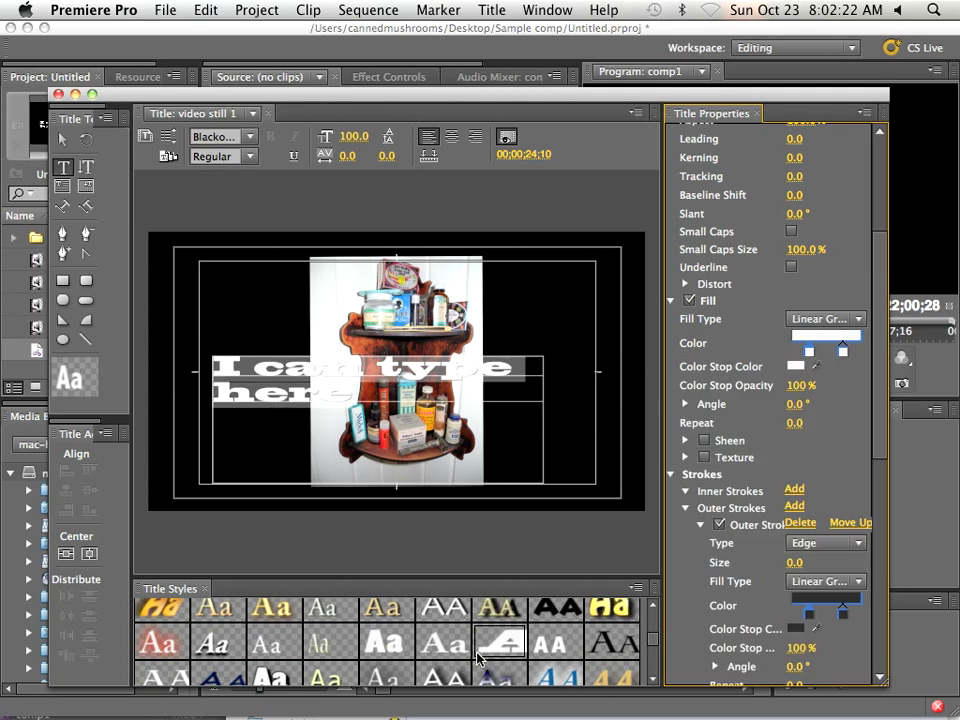
click(443, 643)
click(636, 588)
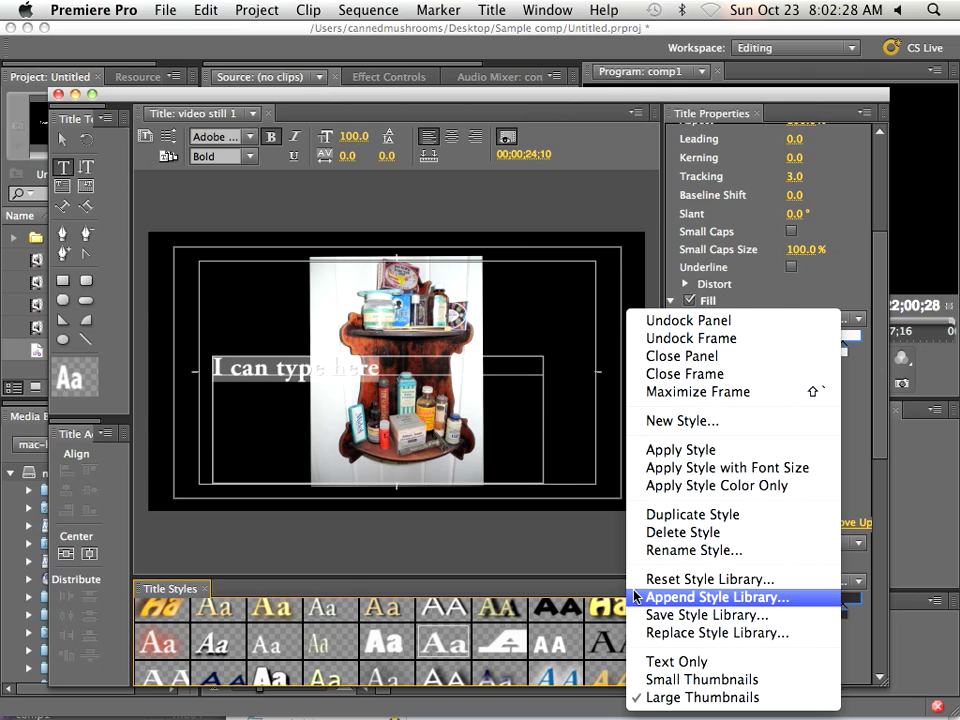
click(687, 600)
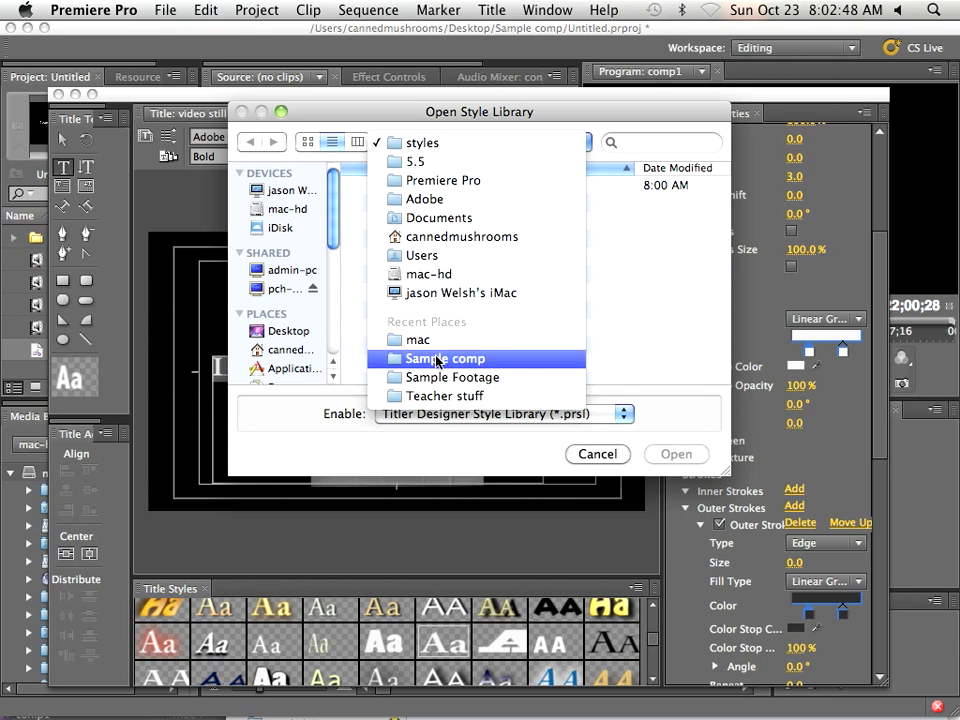
click(601, 466)
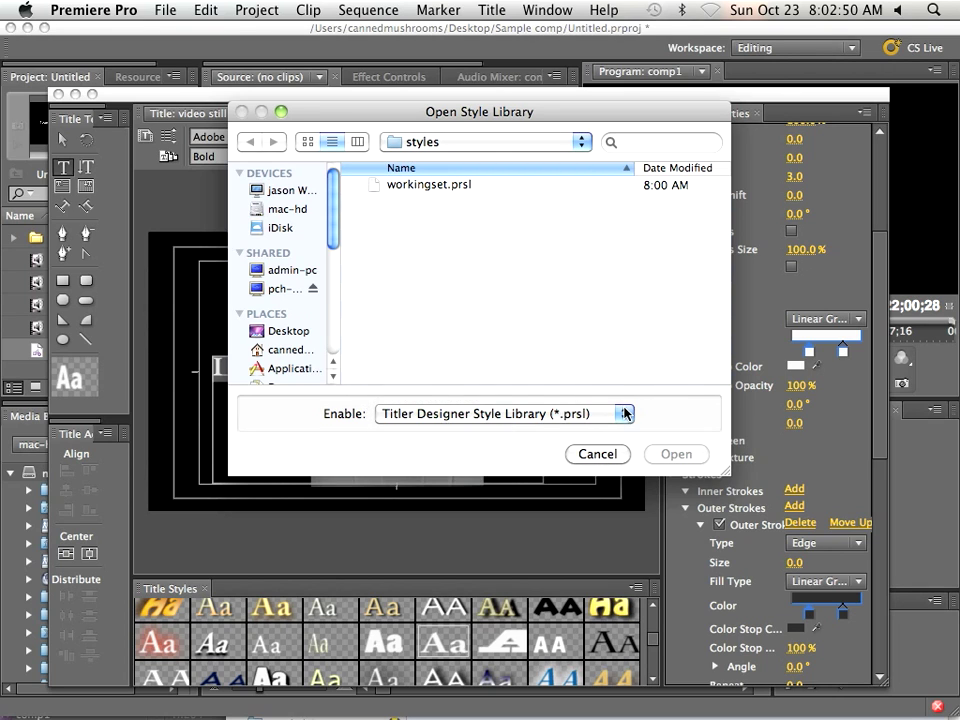
drag(623, 409, 626, 451)
click(624, 454)
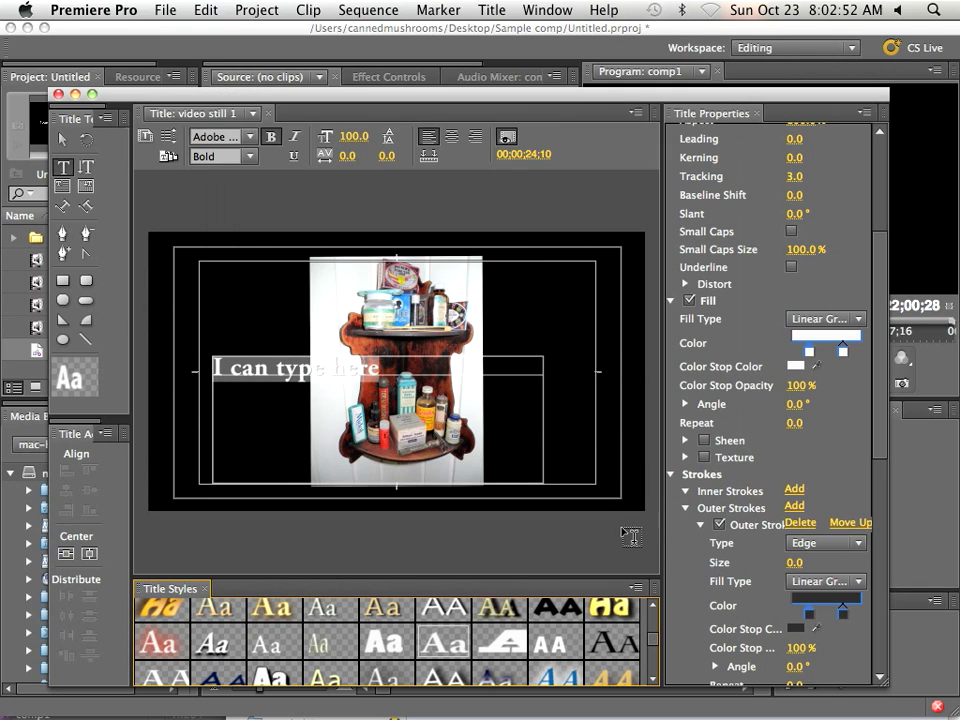
Step: Apply the golden Lithos style to the text and move the text box down and right over the lower shelf
scroll(655, 650, down, 5)
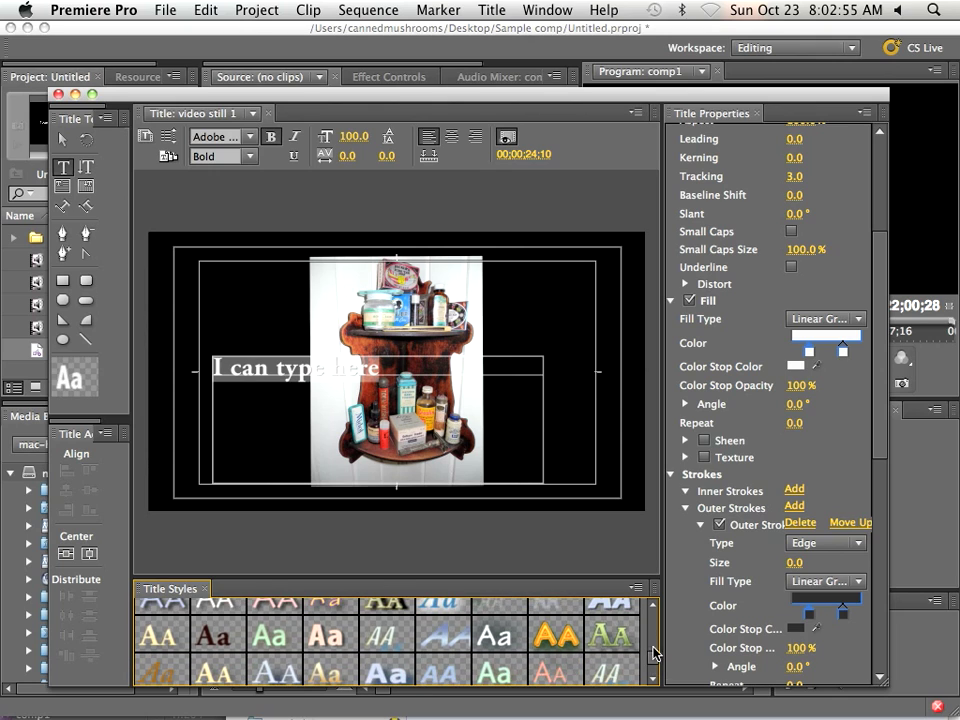
click(555, 640)
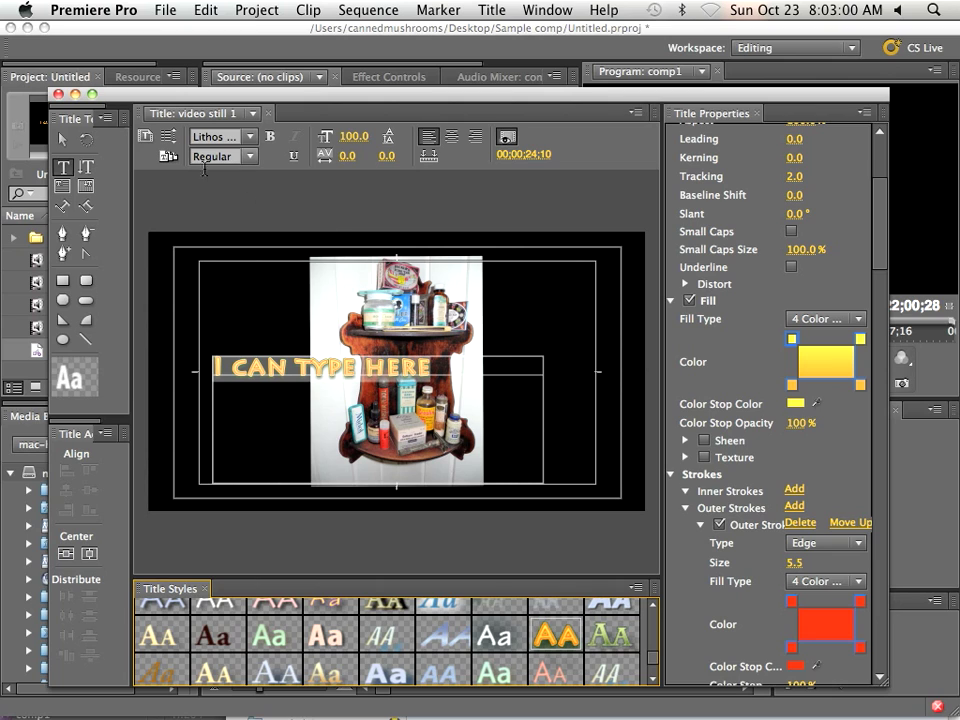
click(64, 145)
click(262, 357)
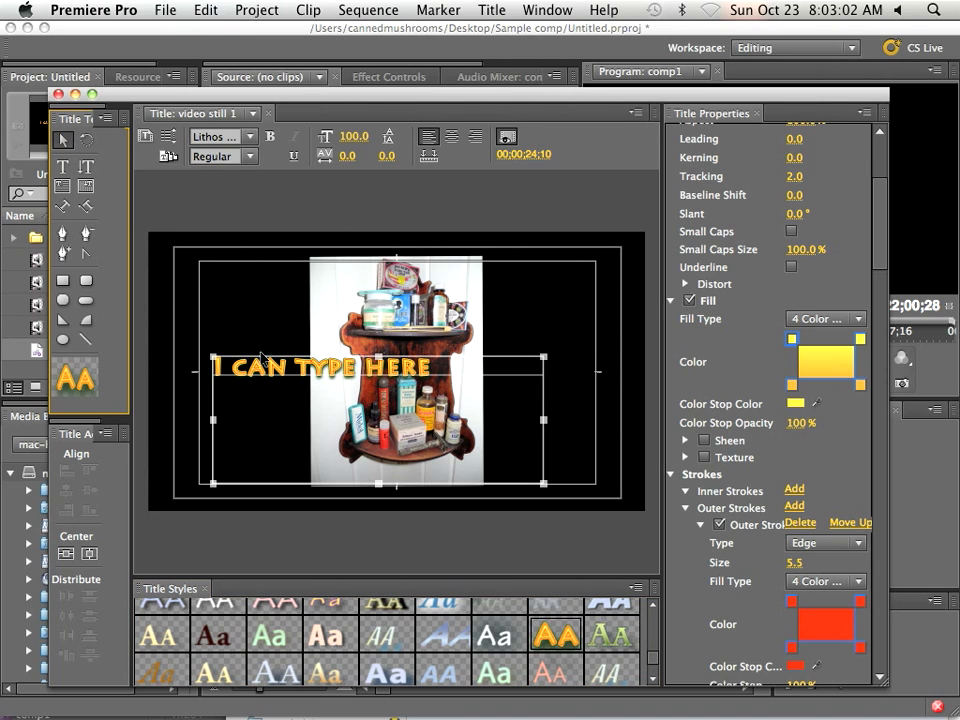
drag(262, 368, 346, 432)
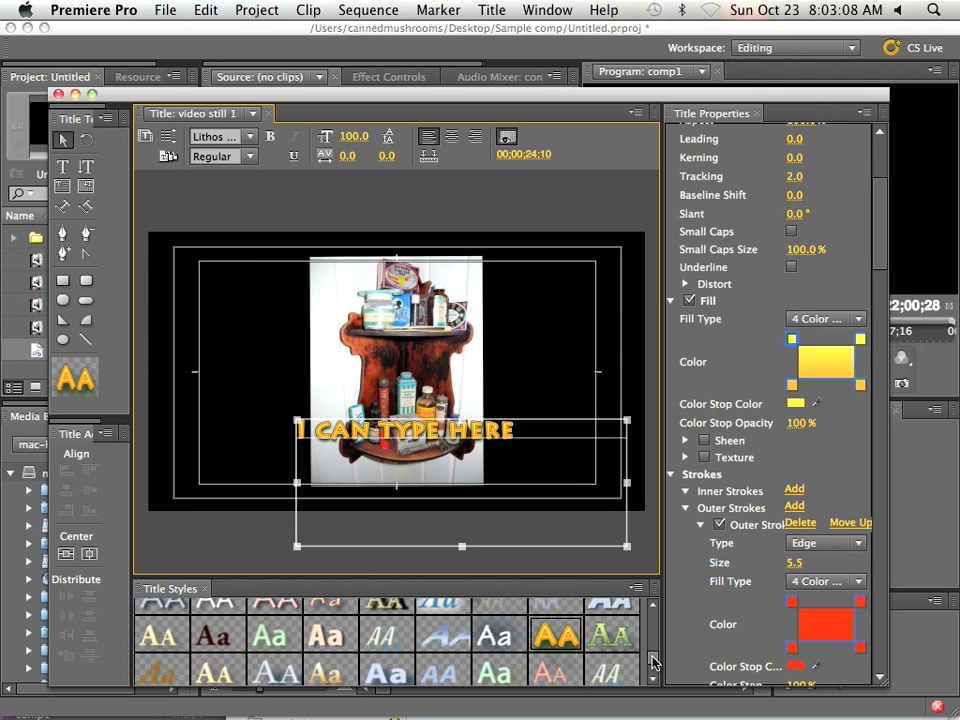
Step: Apply the white serif style with a red glow and move the text toward the lower-right of the frame
scroll(656, 611, up, 5)
scroll(656, 636, down, 1)
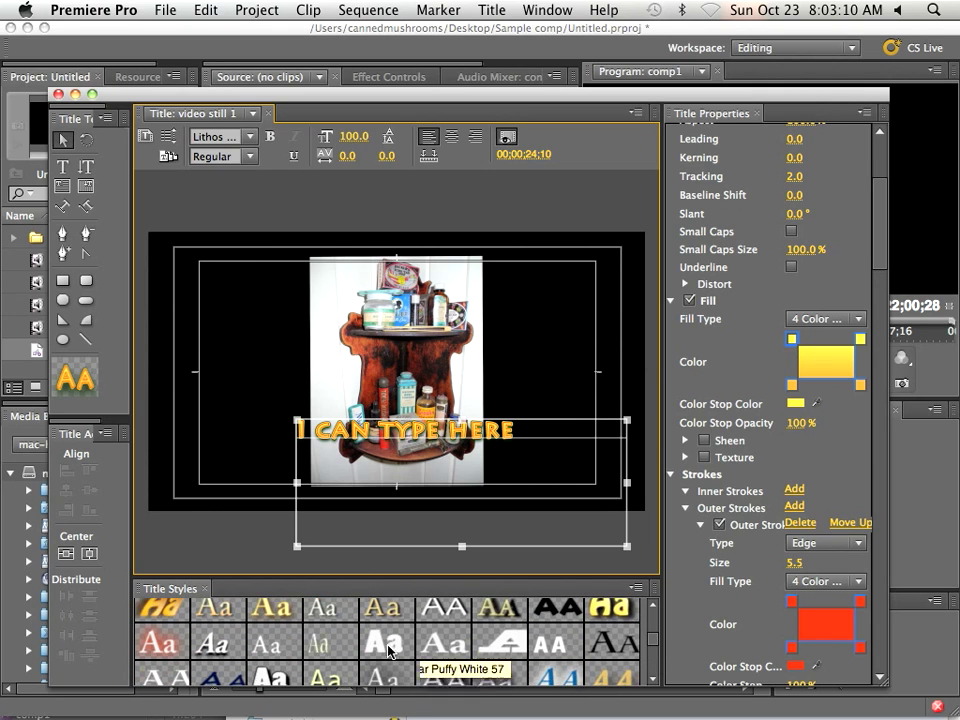
click(147, 628)
click(156, 655)
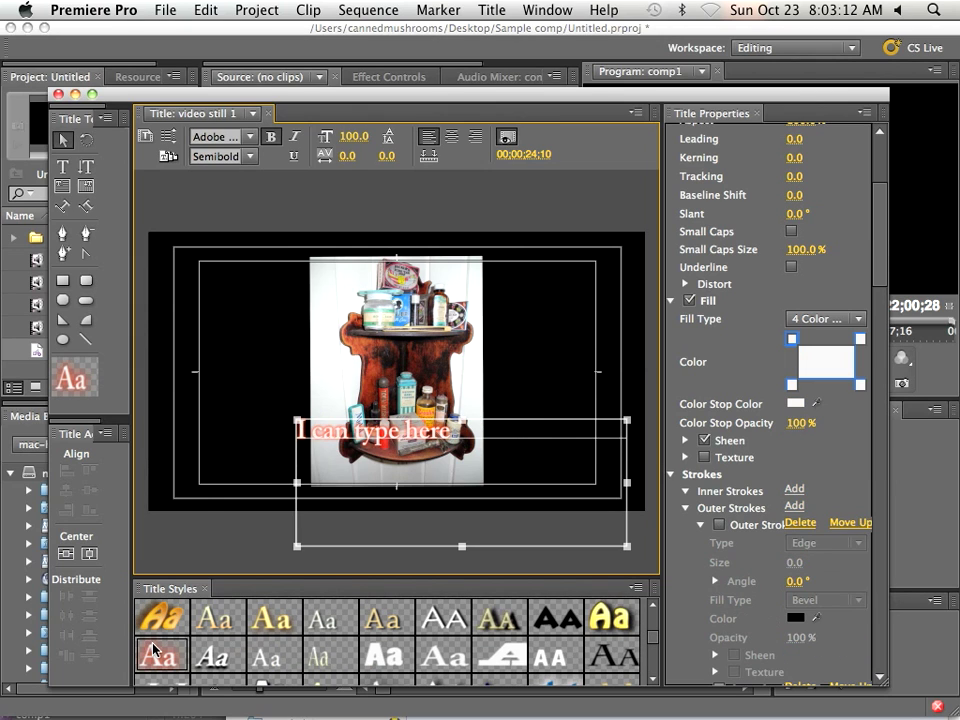
drag(410, 441, 525, 450)
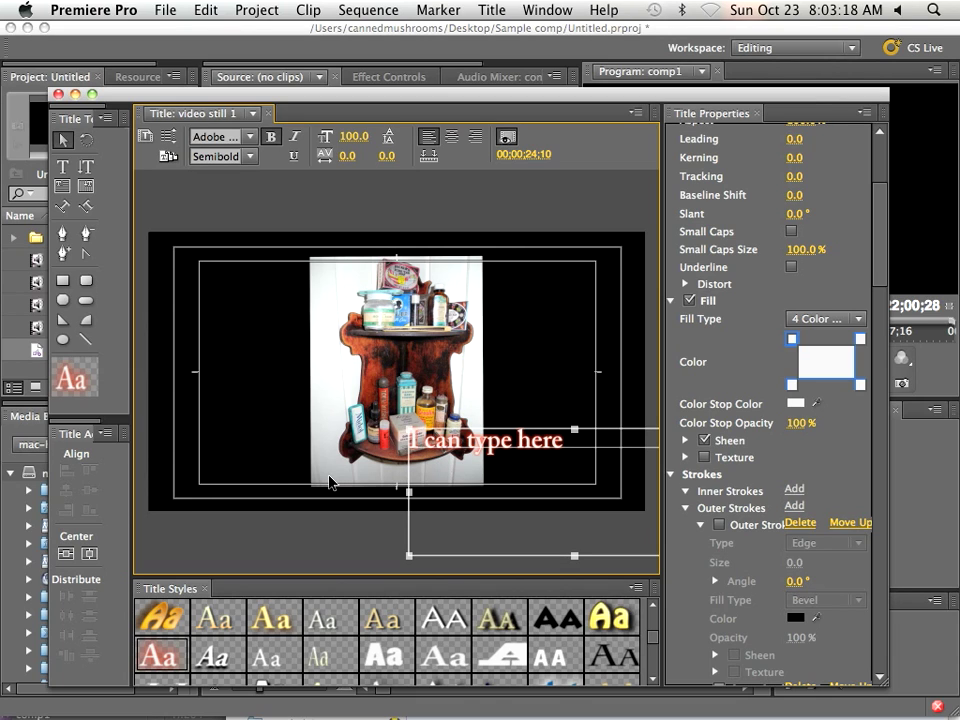
Step: Move the text box toward the lower-left of the frame and set its font to Apple Chancery
drag(458, 436, 330, 474)
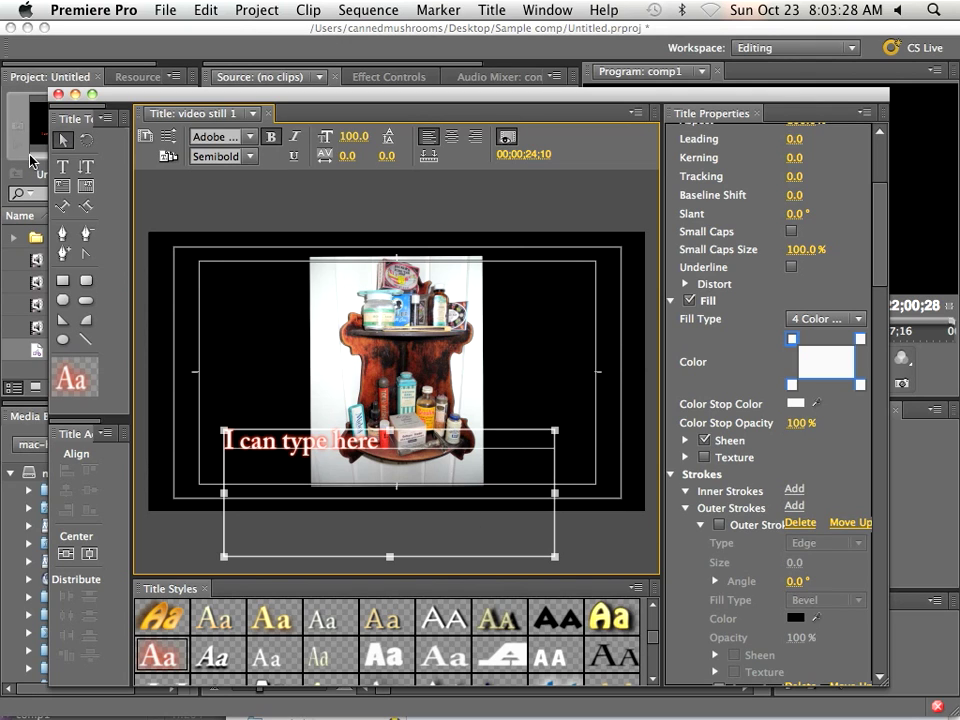
click(250, 142)
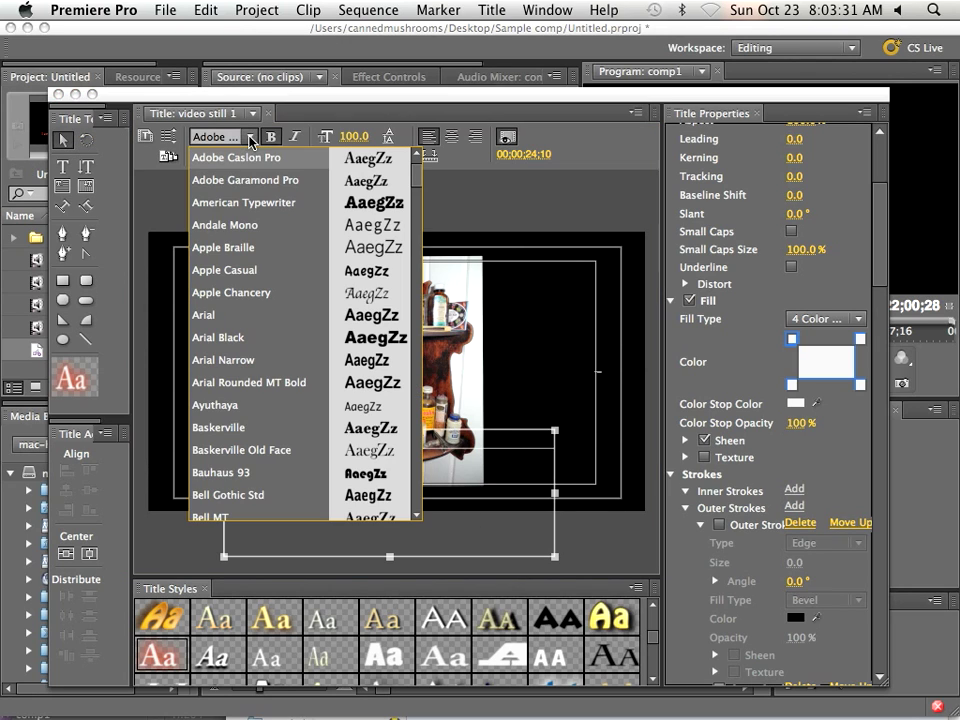
click(246, 293)
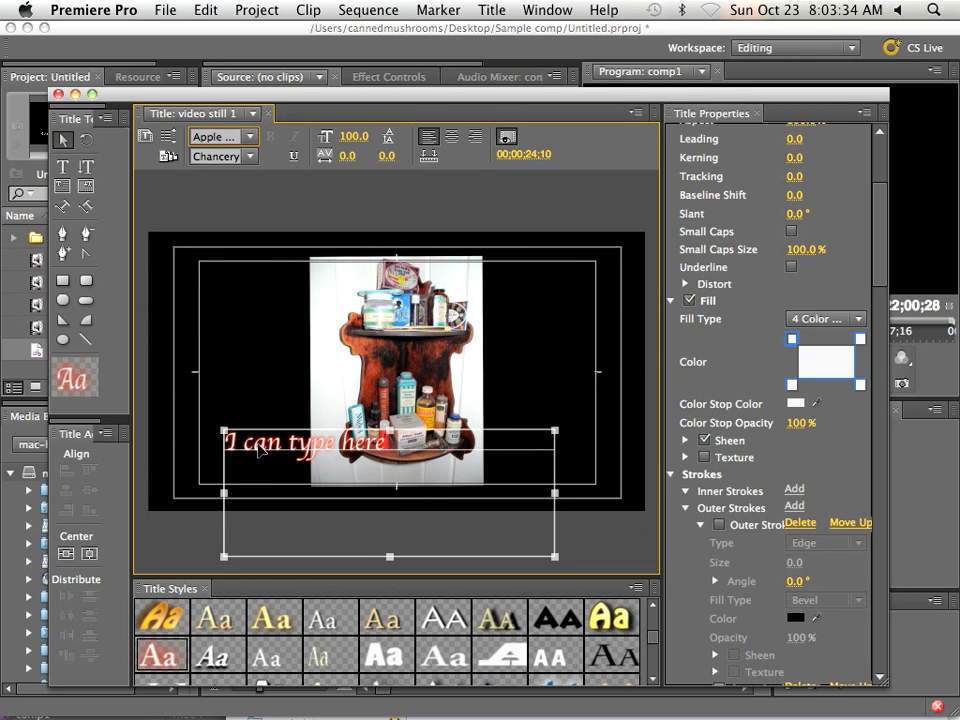
Step: Change the text's font to Ayuthaya and move the text box up to the middle of the shelf
click(249, 137)
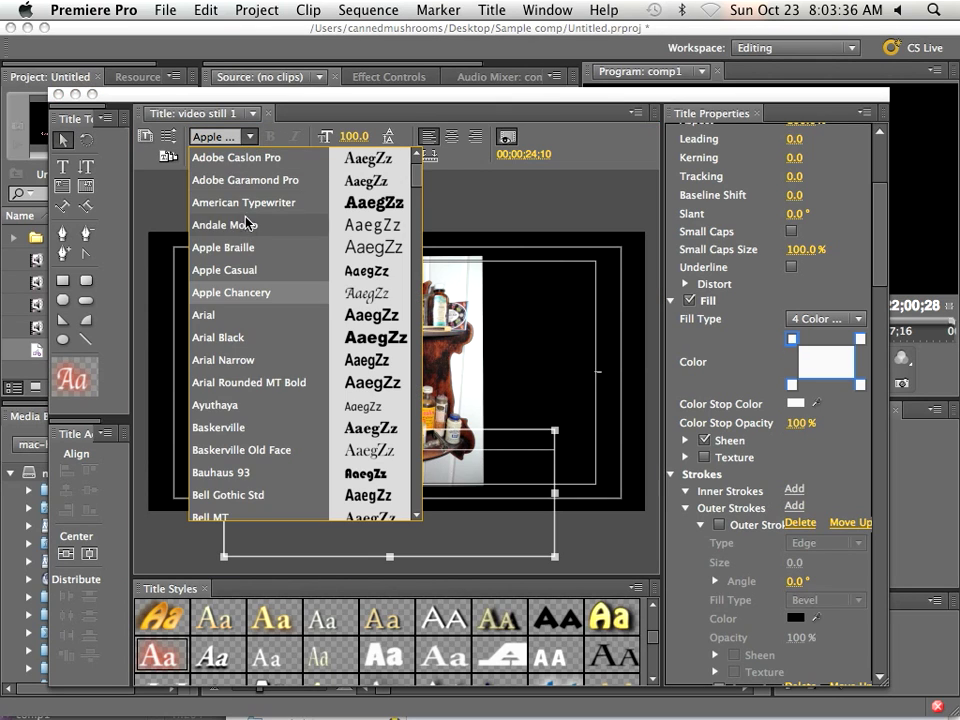
click(225, 403)
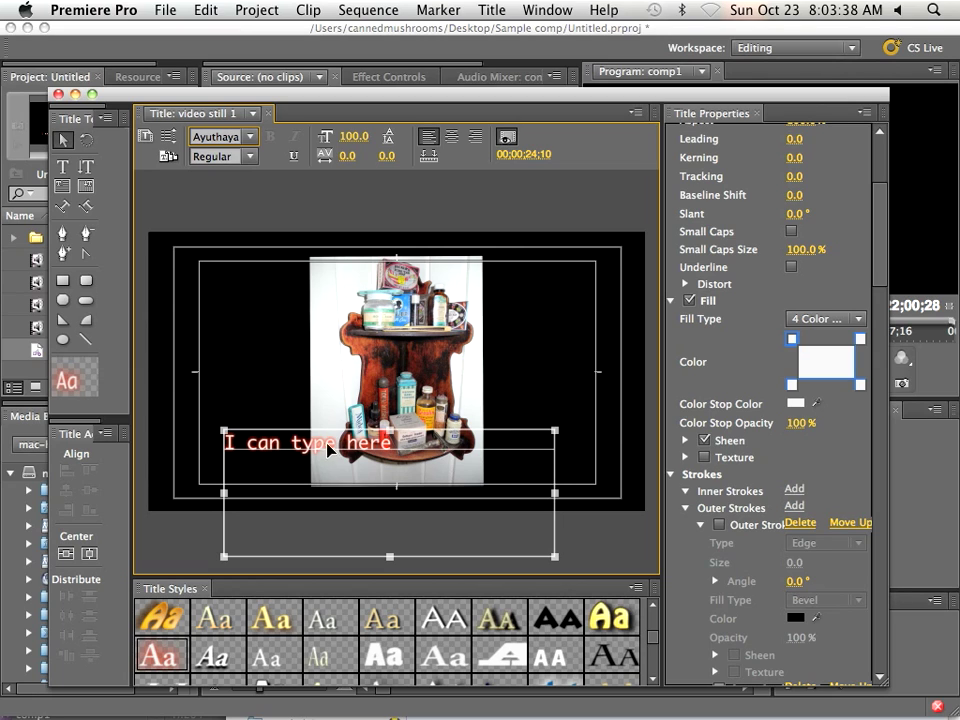
click(252, 157)
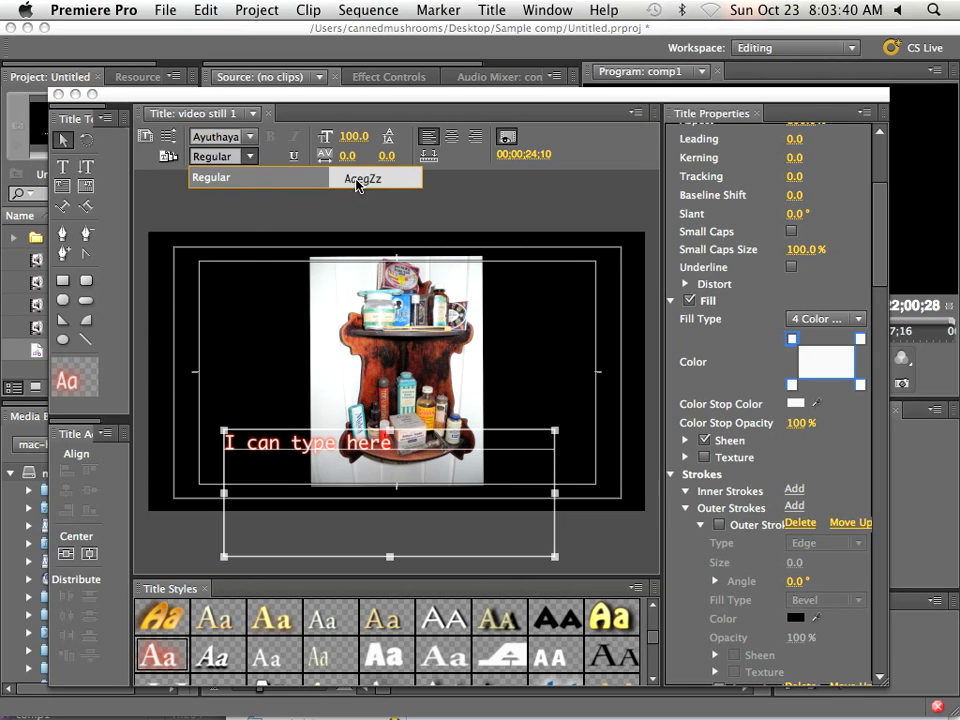
click(550, 230)
drag(305, 445, 280, 352)
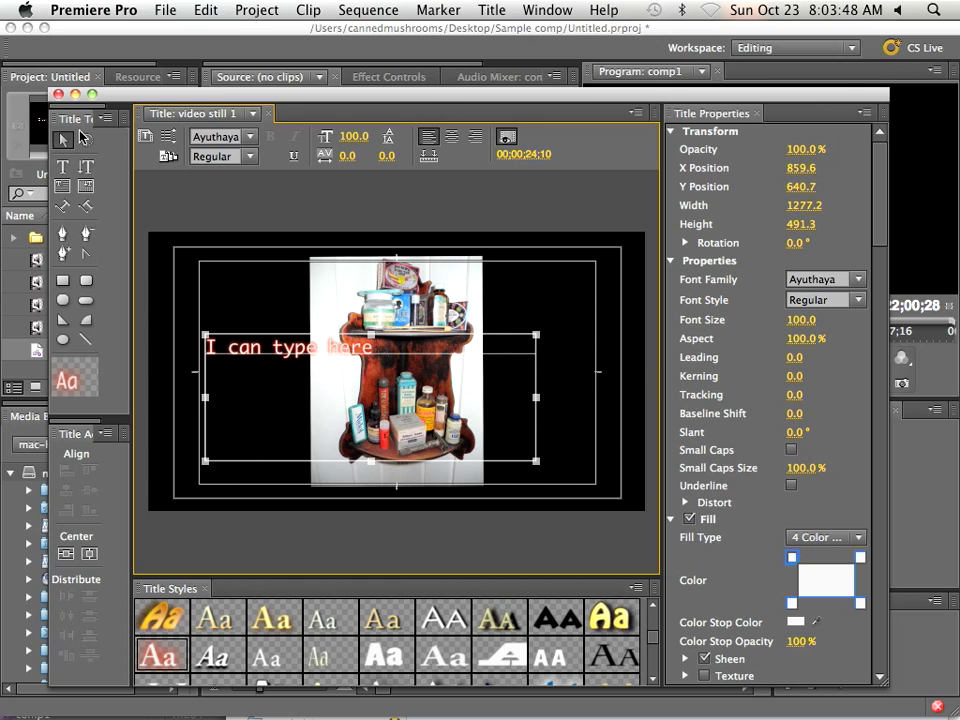
Step: Apply the golden Lithos Pro preset style, center the text over the shelf and close the title designer
scroll(499, 630, down, 5)
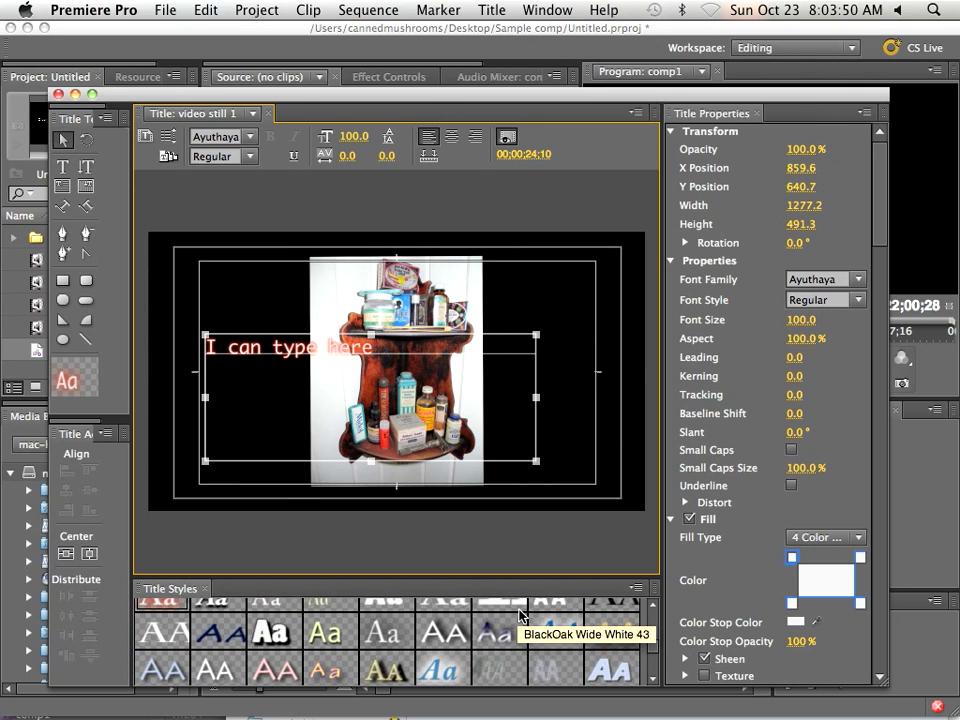
click(560, 636)
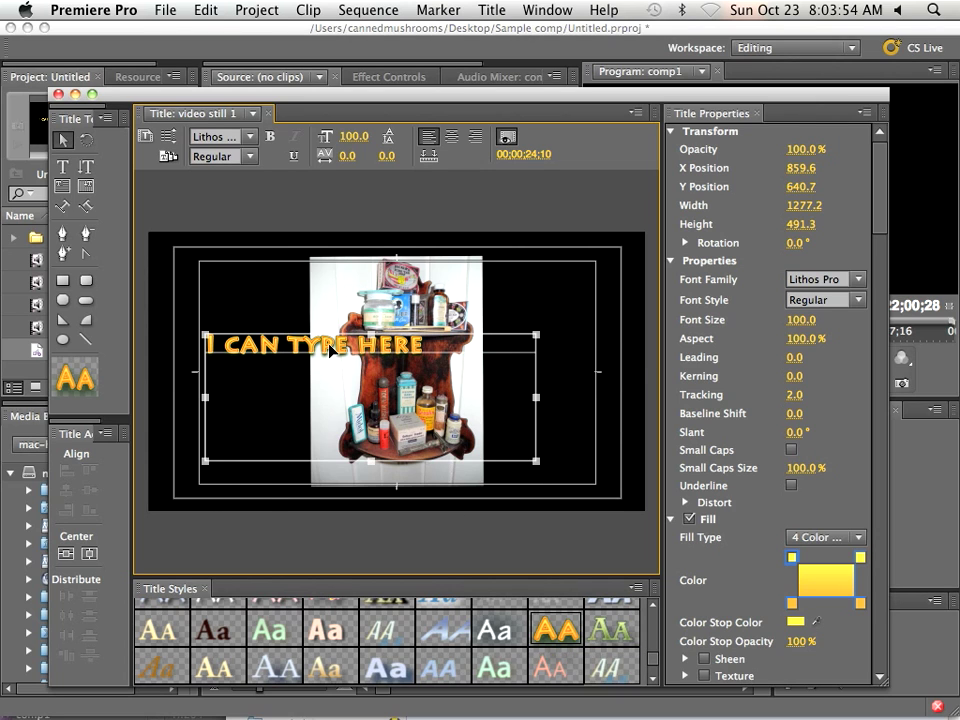
drag(330, 350, 395, 388)
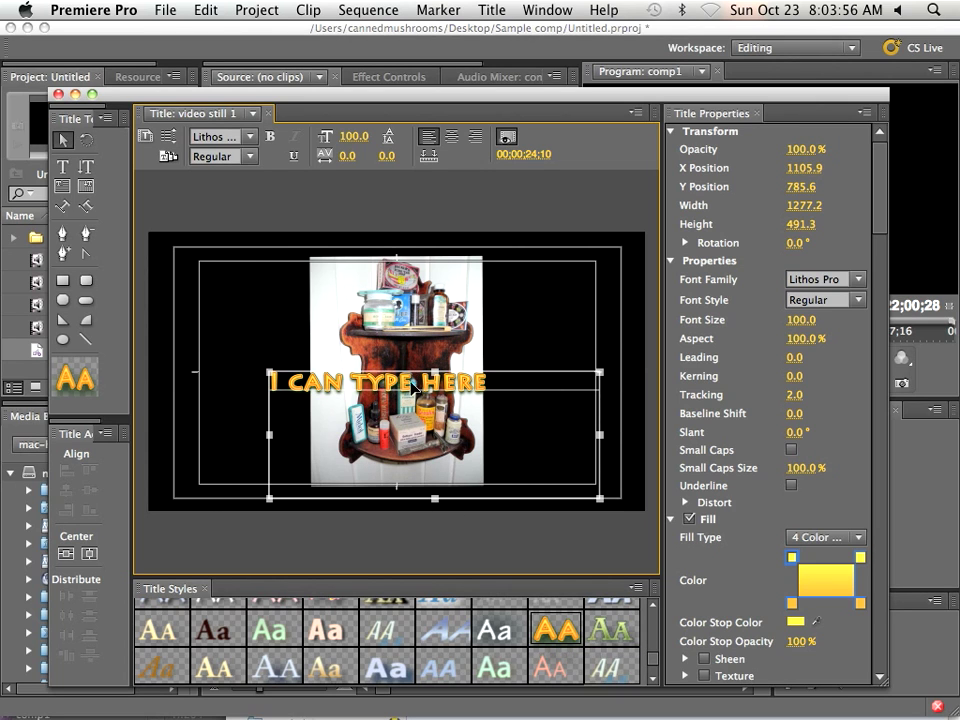
click(58, 95)
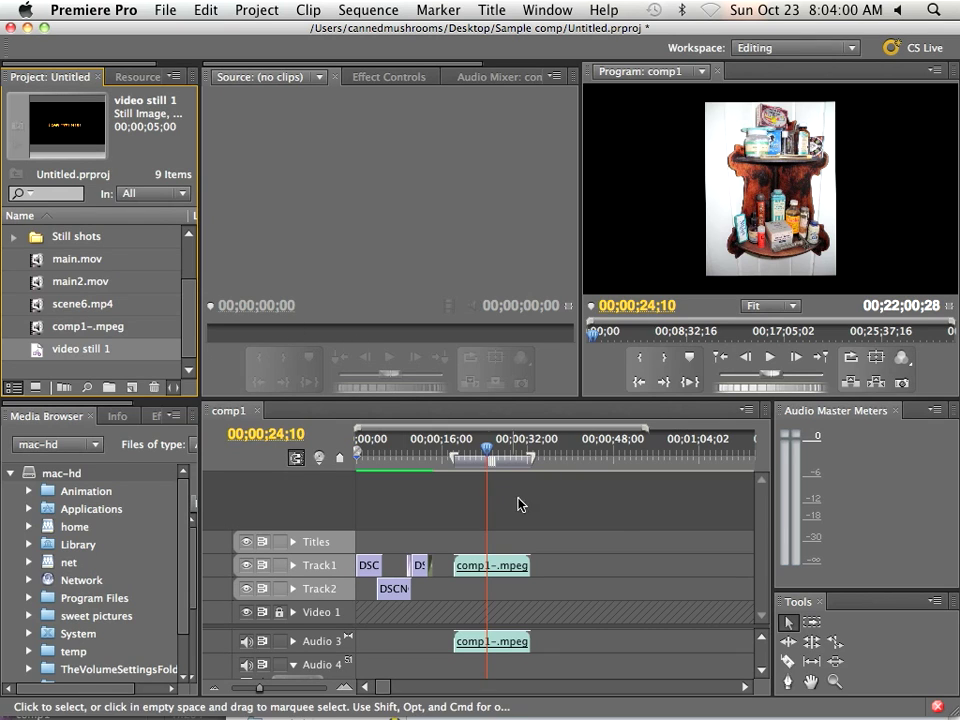
Step: Place the video still 1 title on the Titles track above the comp1-.mpeg clip and set the playhead to 00;00;23;19
click(492, 449)
drag(502, 452, 487, 452)
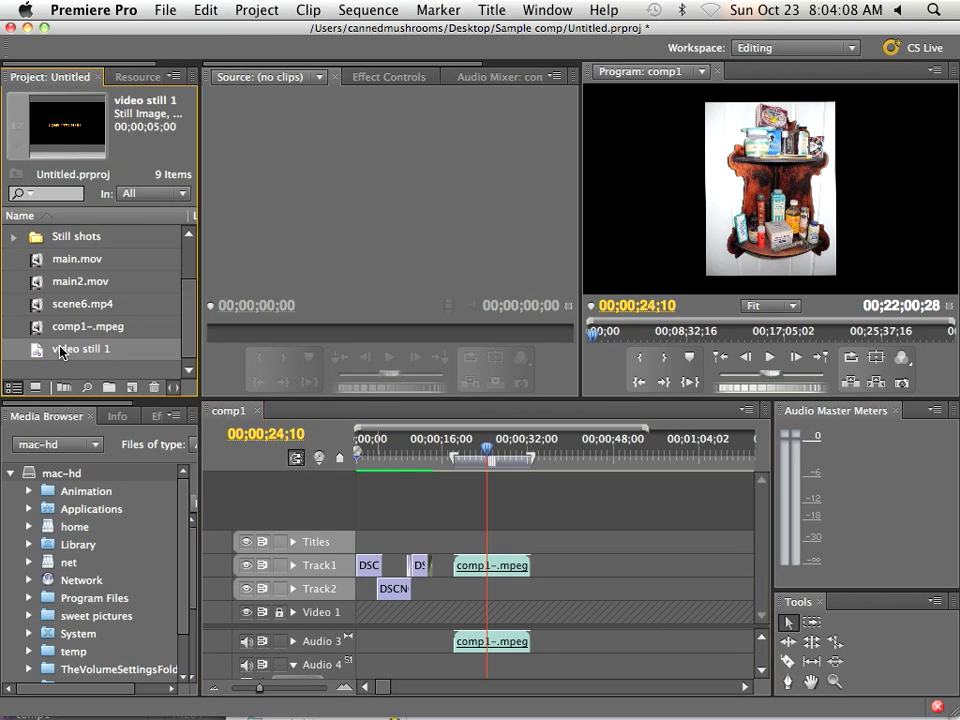
drag(60, 349, 474, 540)
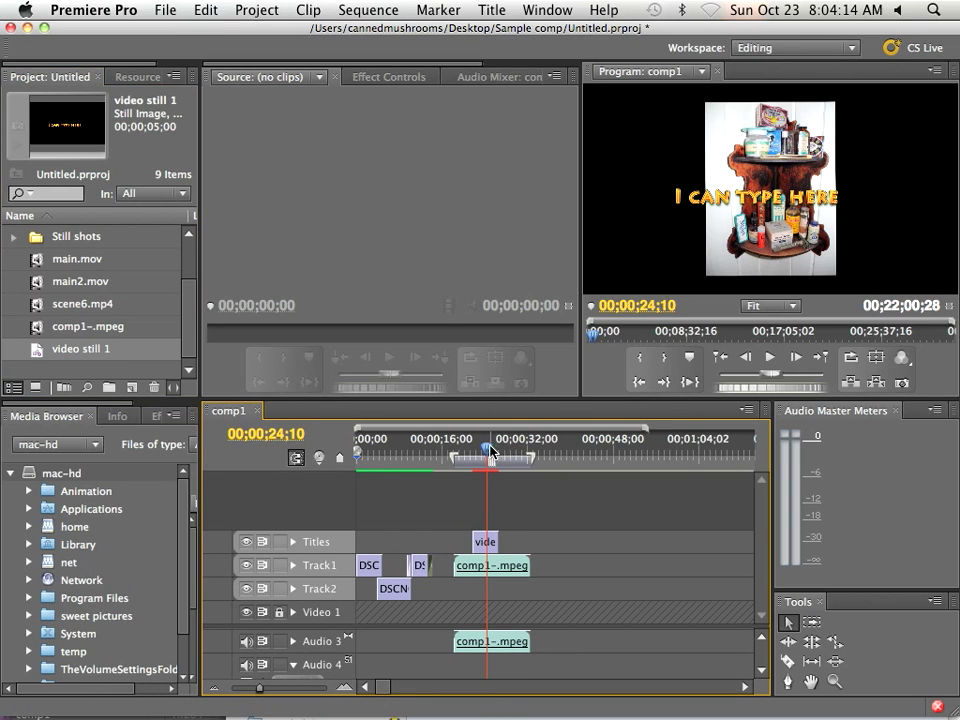
drag(489, 454, 486, 456)
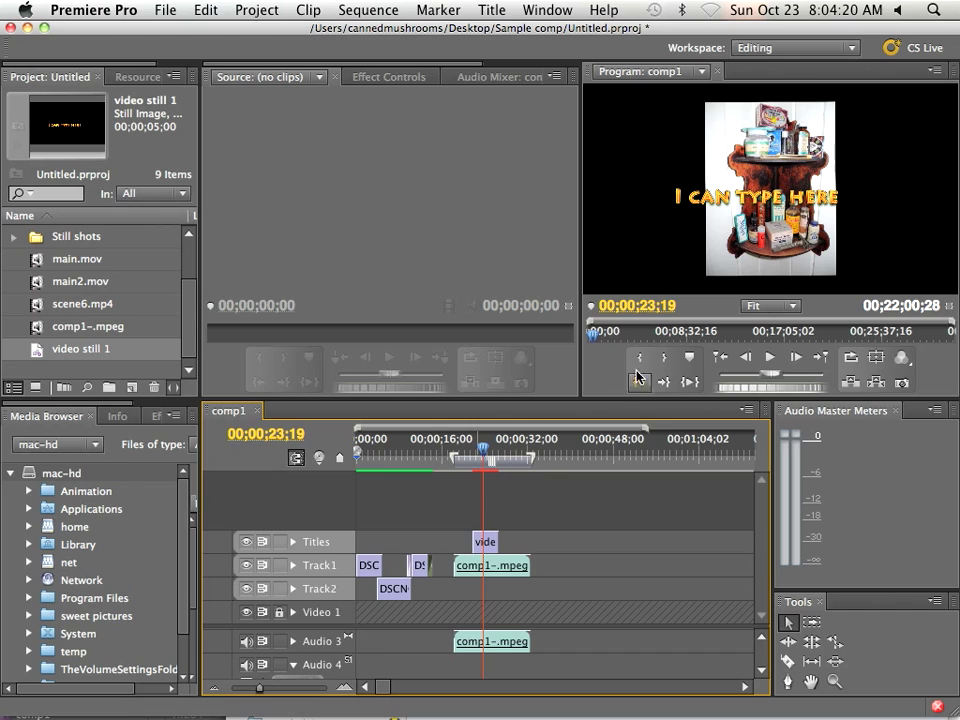
Step: Scale the title down in the program preview and move it into the black area left of the shelf photo
click(722, 196)
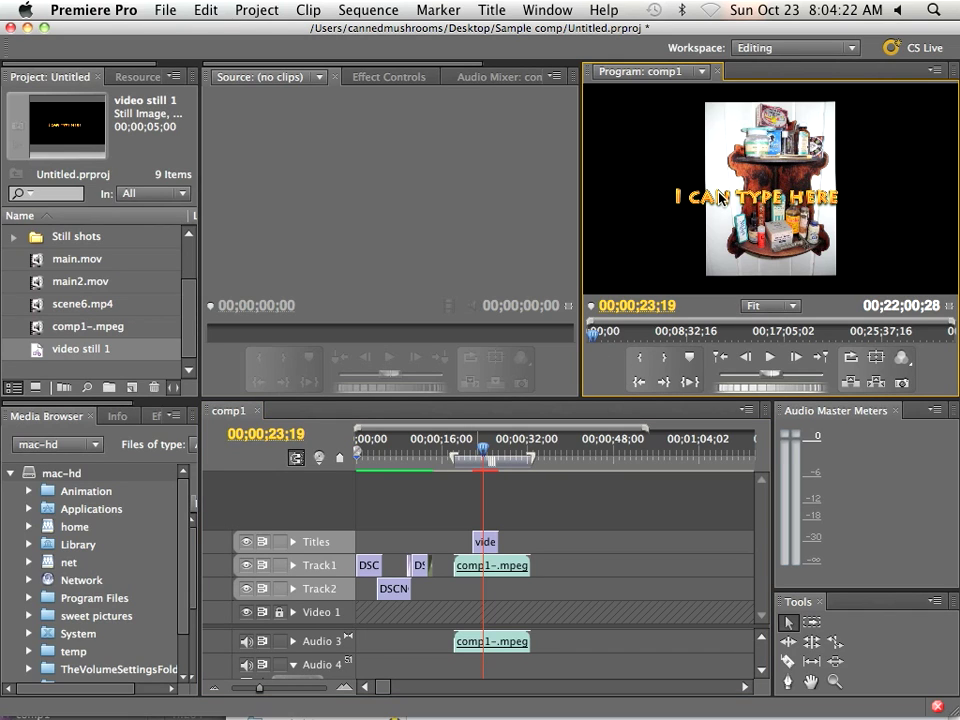
click(720, 198)
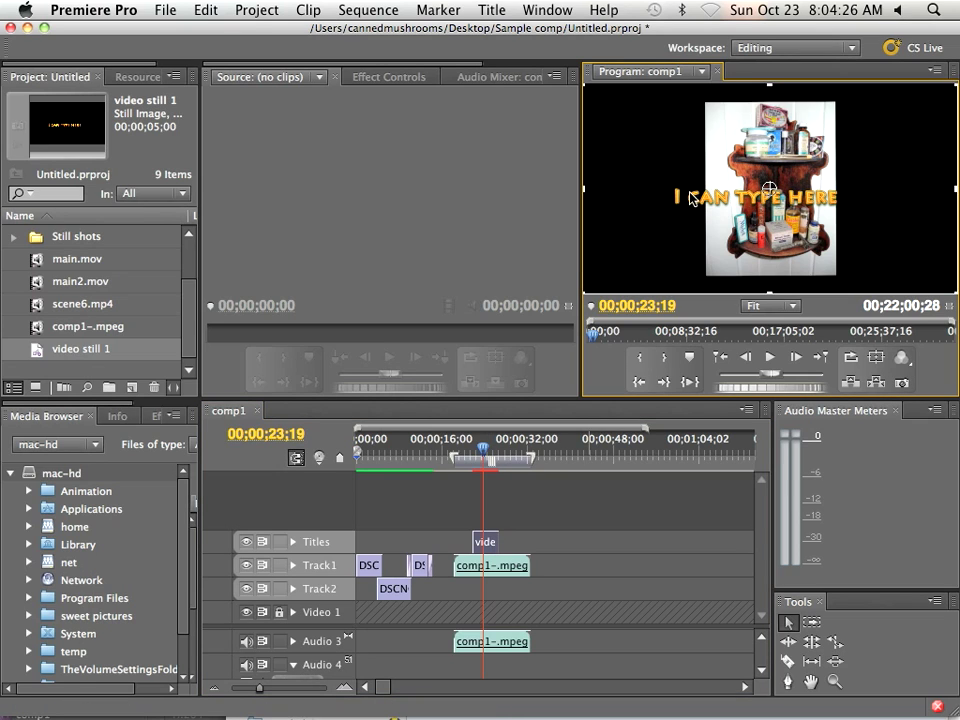
drag(693, 198, 625, 241)
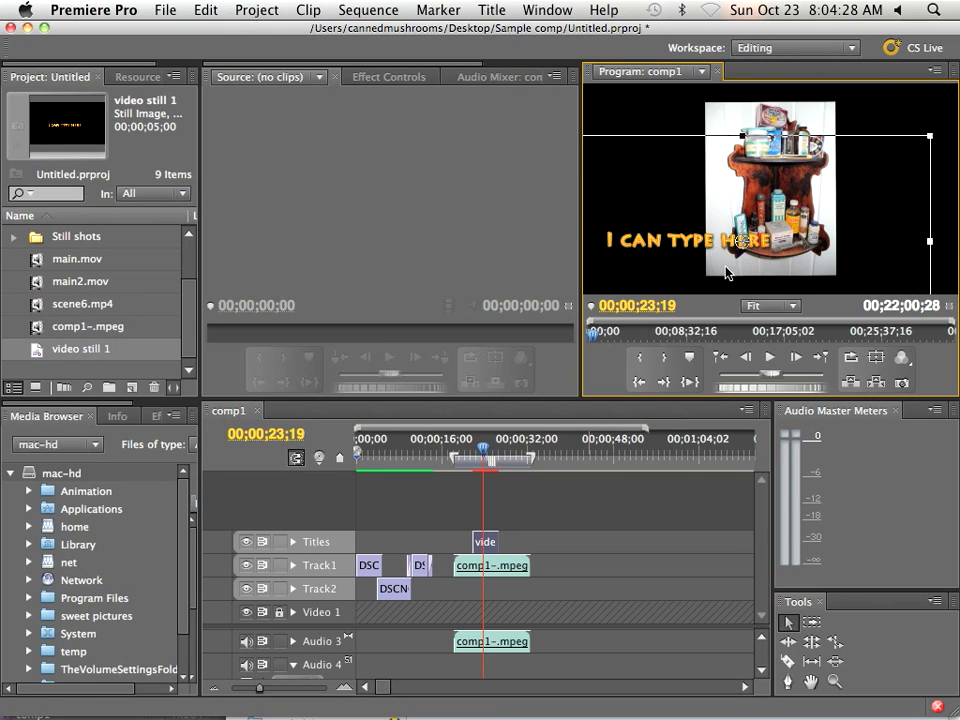
drag(727, 272, 651, 170)
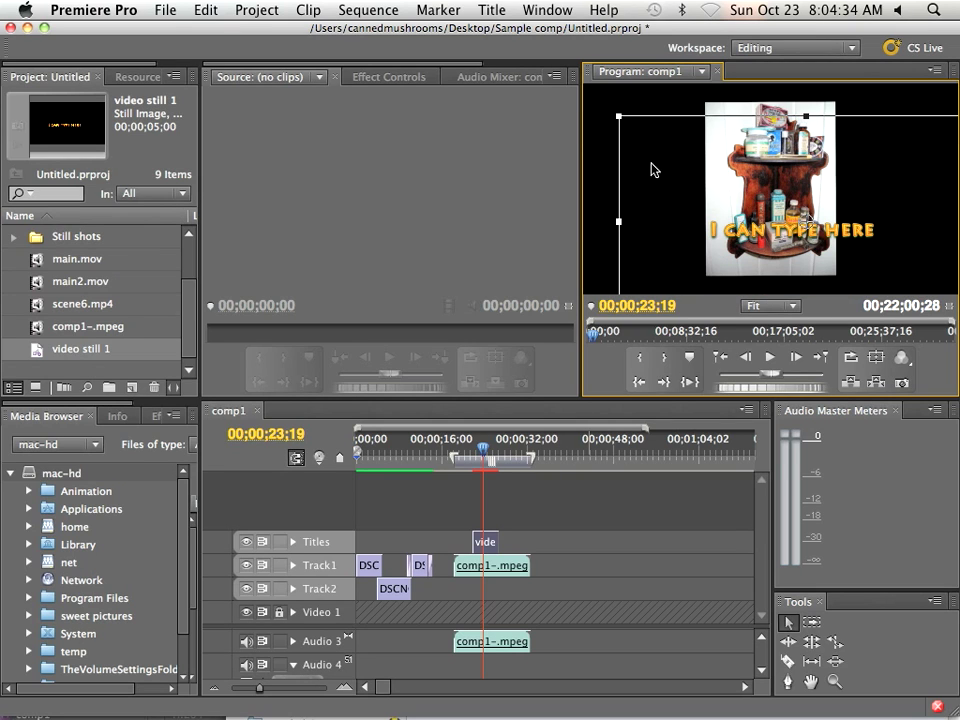
drag(616, 116, 592, 194)
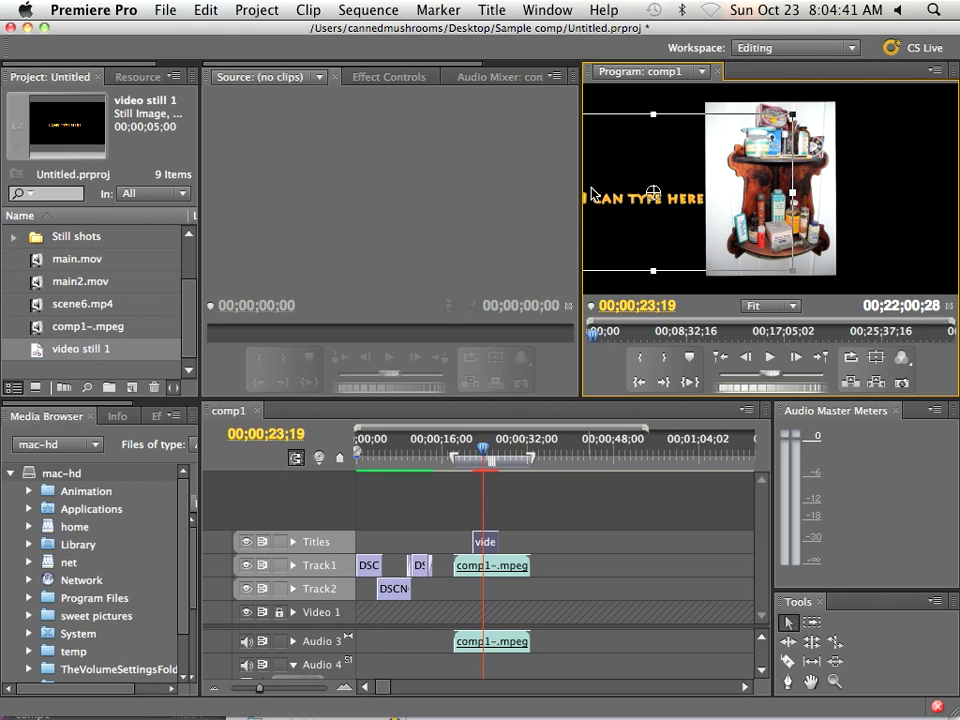
click(499, 566)
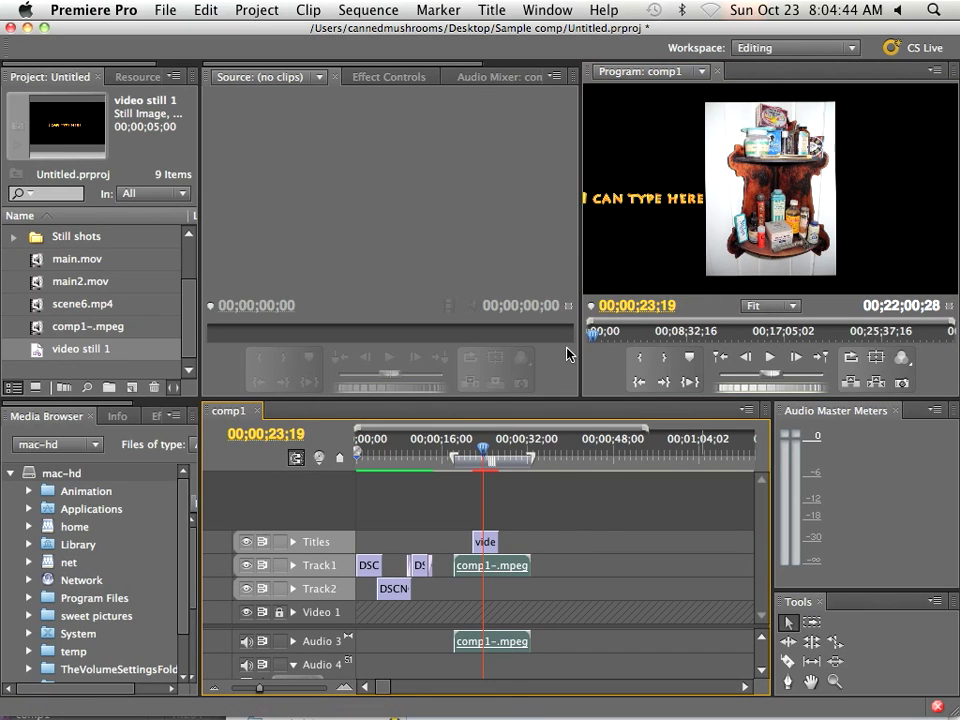